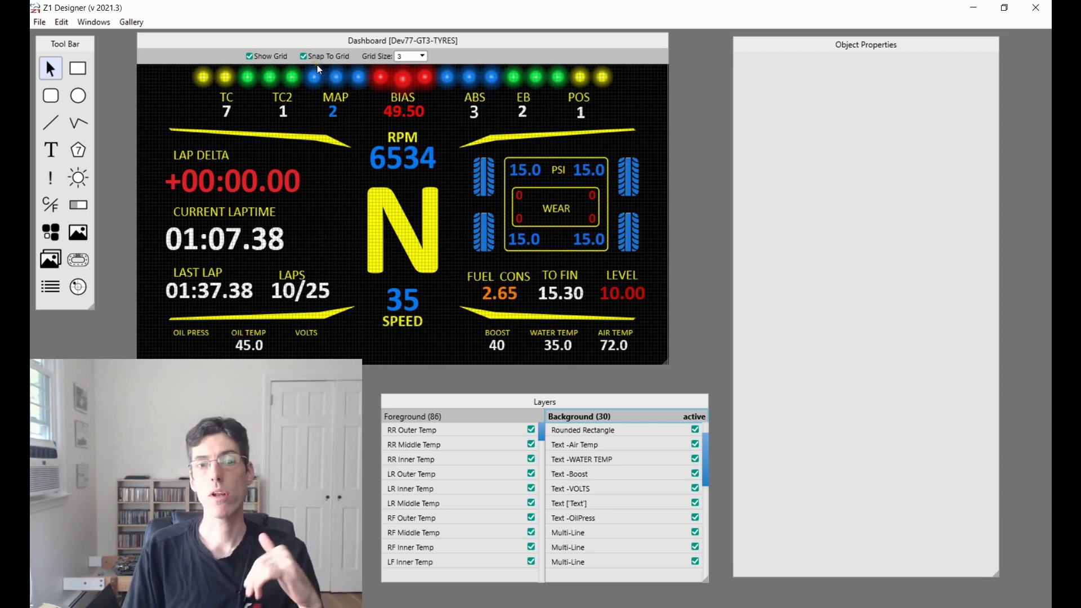
Open the dashboard gallery and filter it to the GT3 category.
left_click(131, 21)
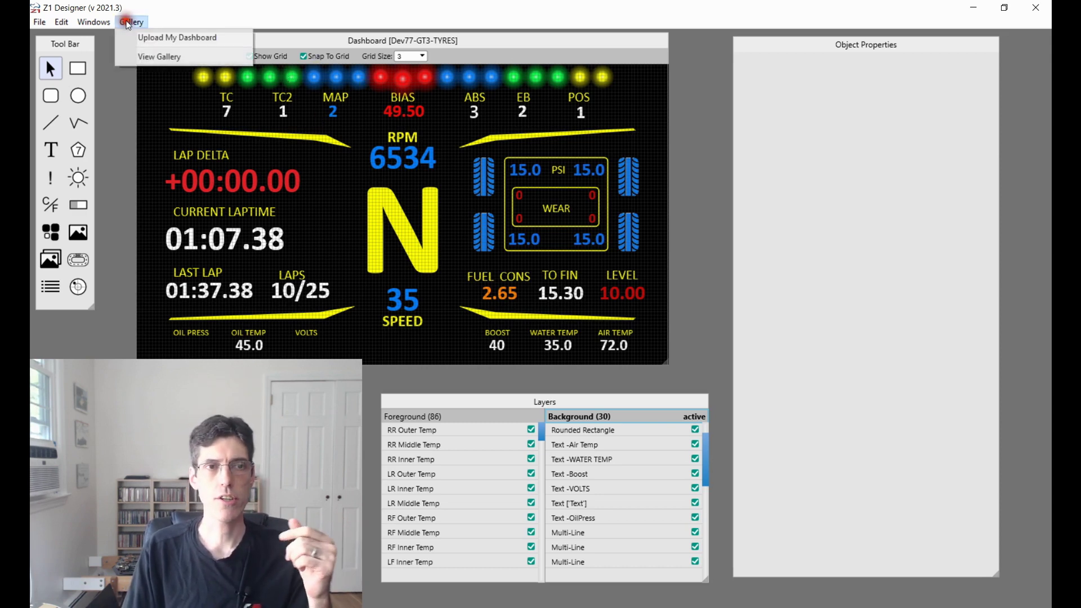
left_click(154, 57)
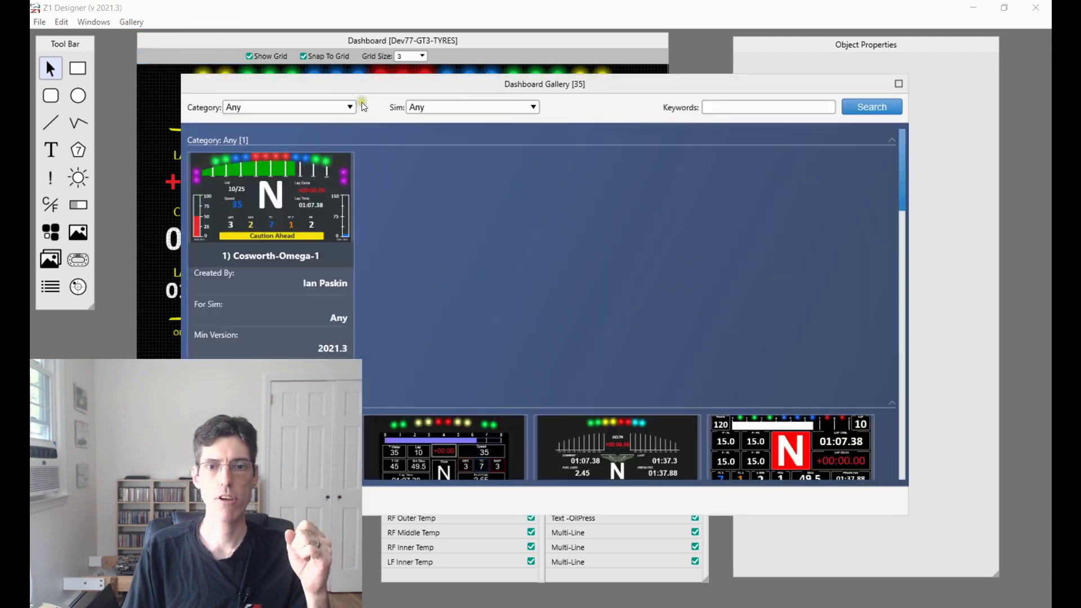
left_click(331, 107)
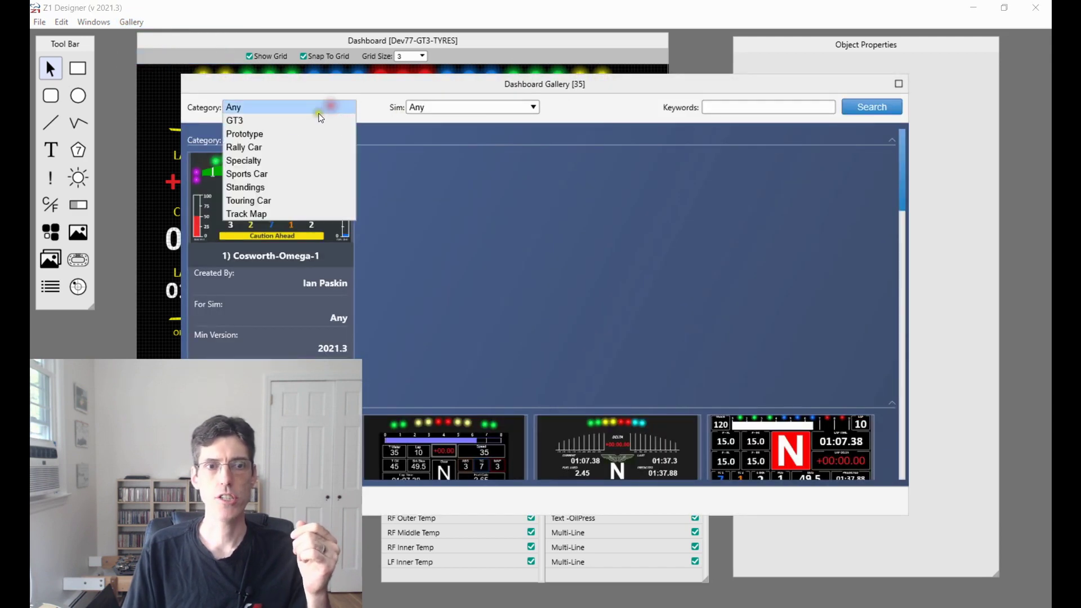
left_click(284, 118)
Download the Dev77-GT3-TYRES dashboard from the gallery, decline to open it, and close the gallery.
scroll(744, 325, "down", 3)
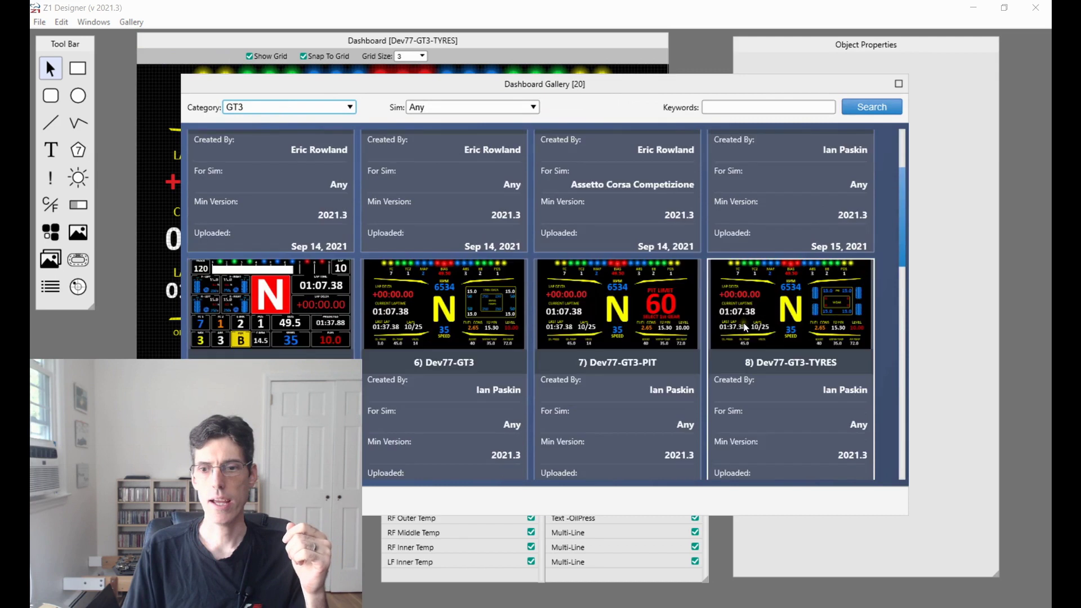
double_click(781, 234)
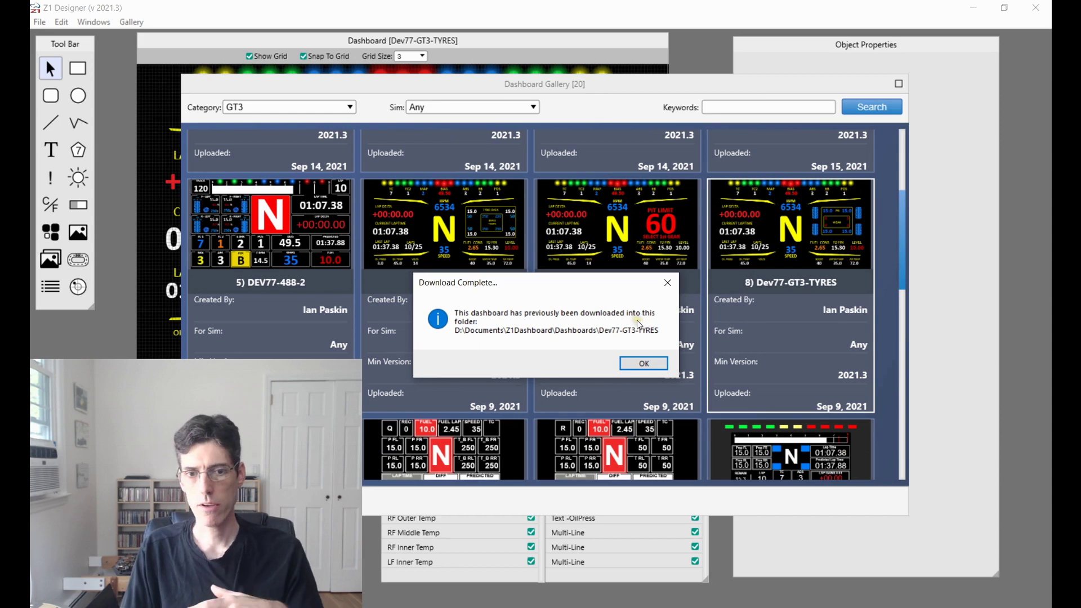
left_click(640, 363)
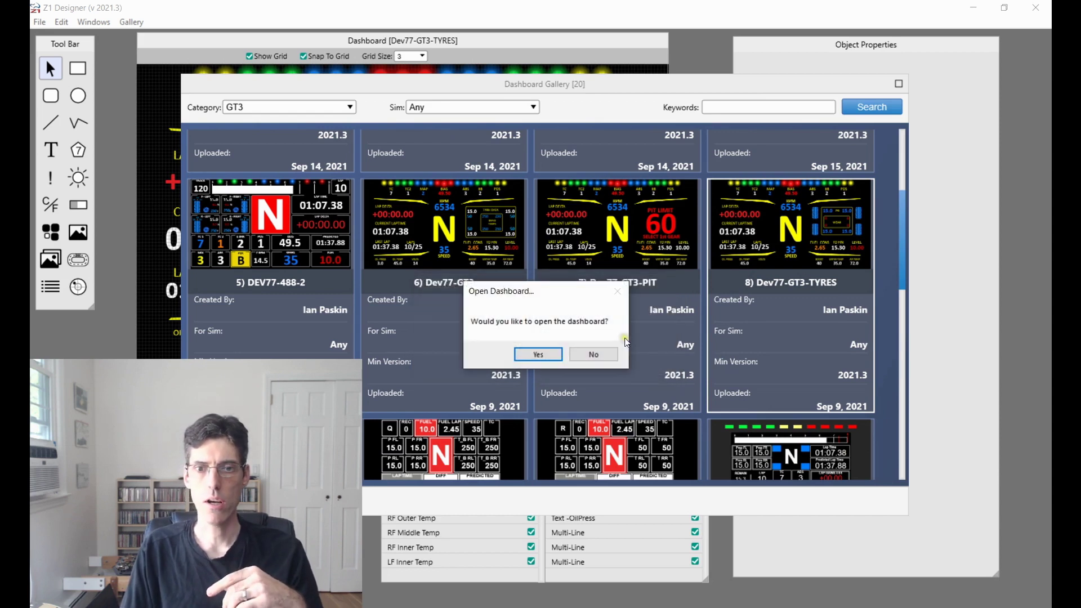
left_click(592, 354)
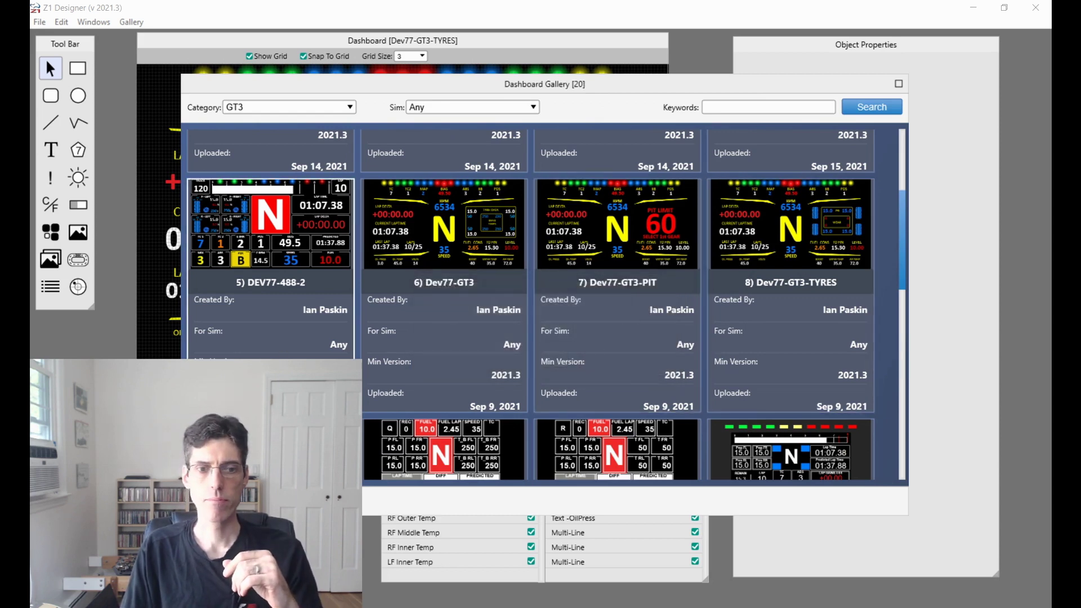
scroll(671, 284, "down", 3)
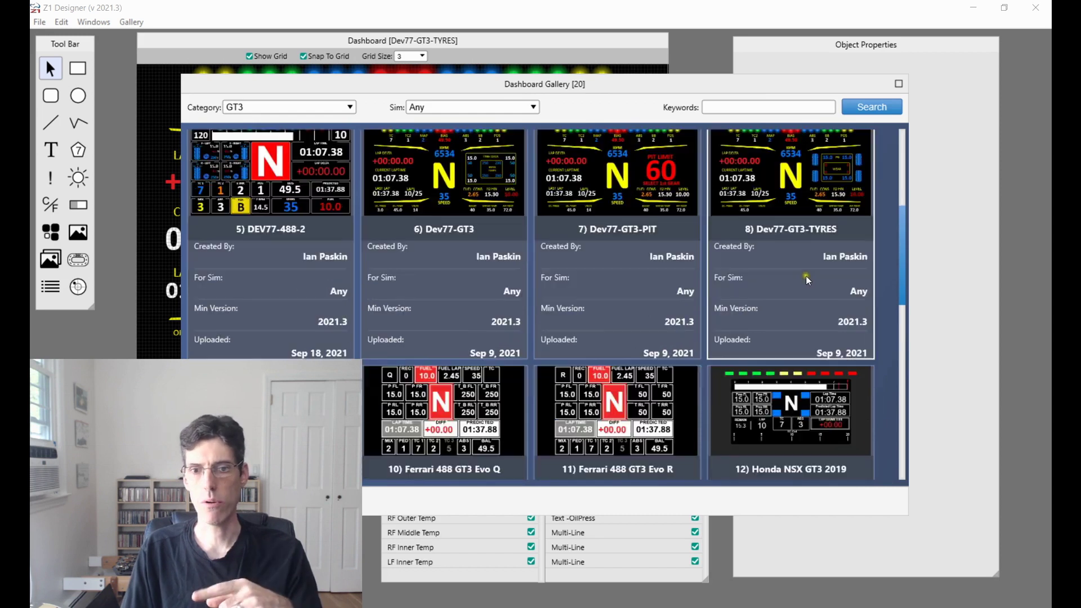
scroll(629, 223, "up", 4)
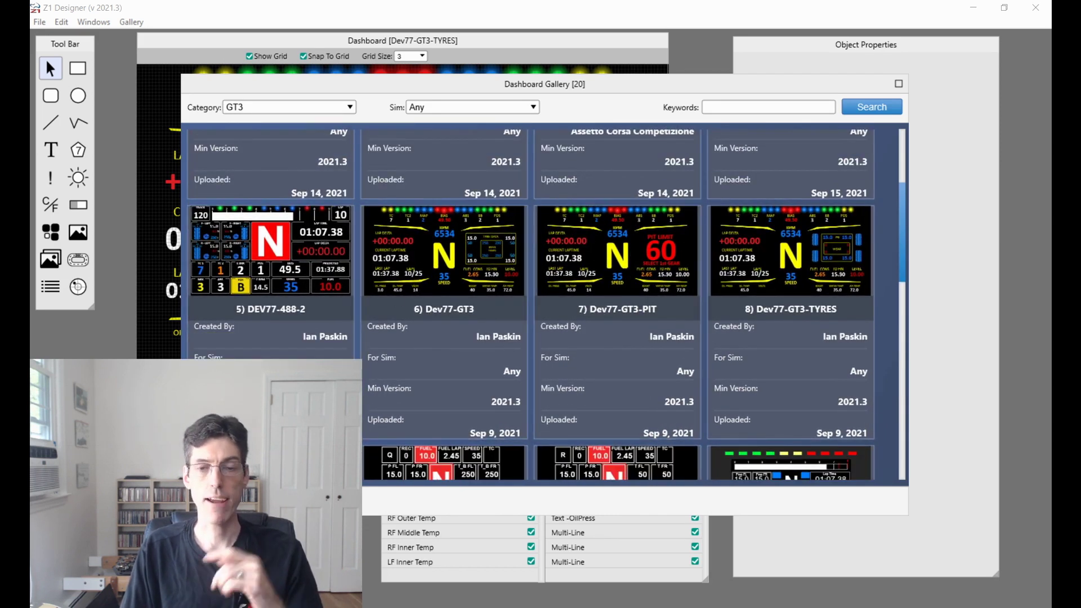
key("Escape")
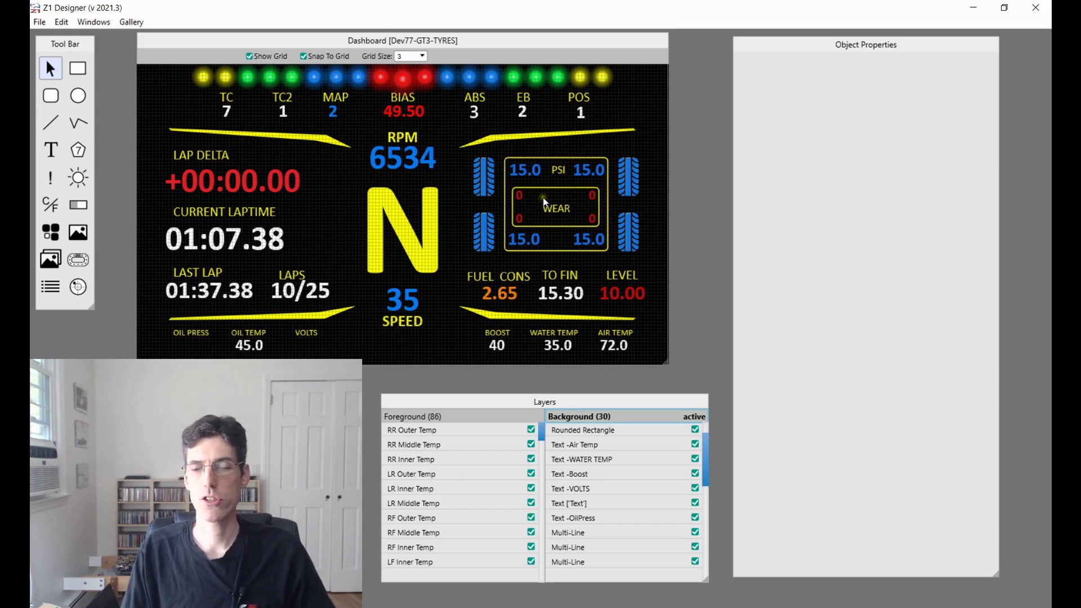
Select the left-front outer tyre image and examine its channel, number of images, alignments and value ranges.
left_click(479, 174)
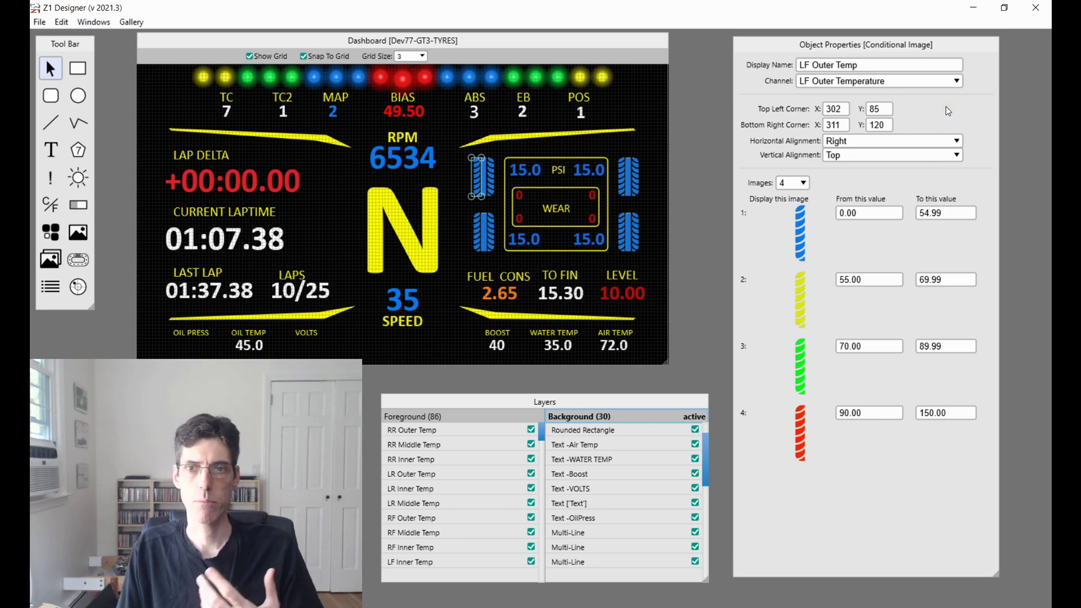
left_click(827, 82)
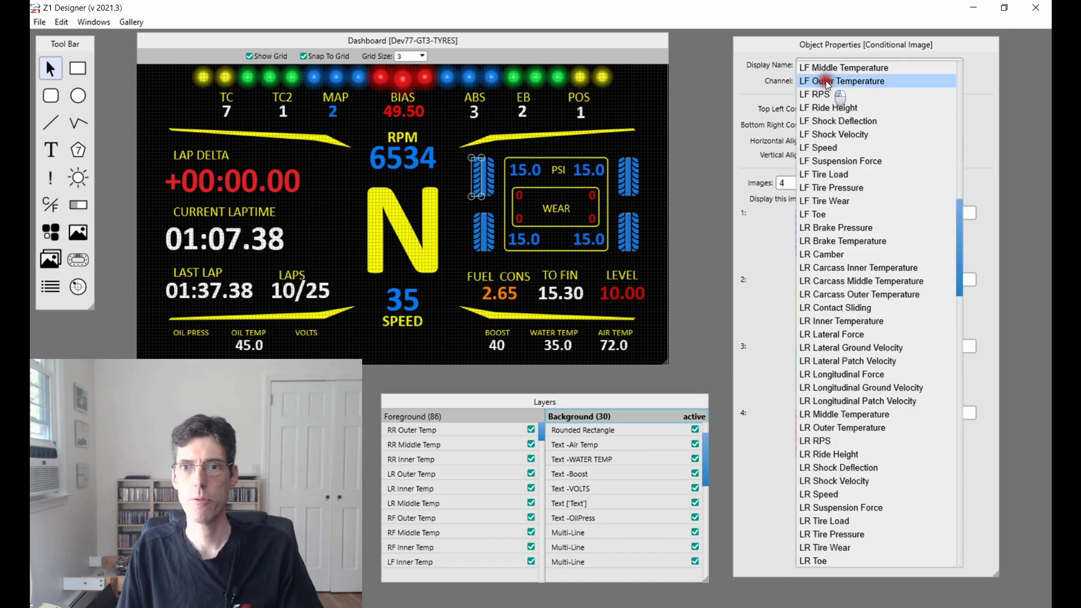
left_click(838, 82)
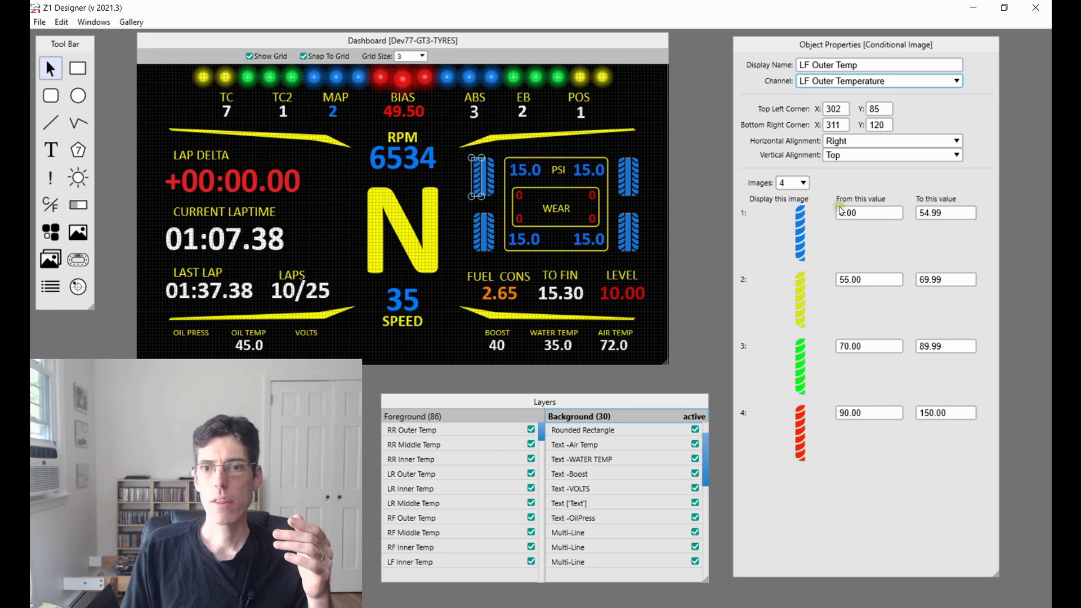
left_click(804, 185)
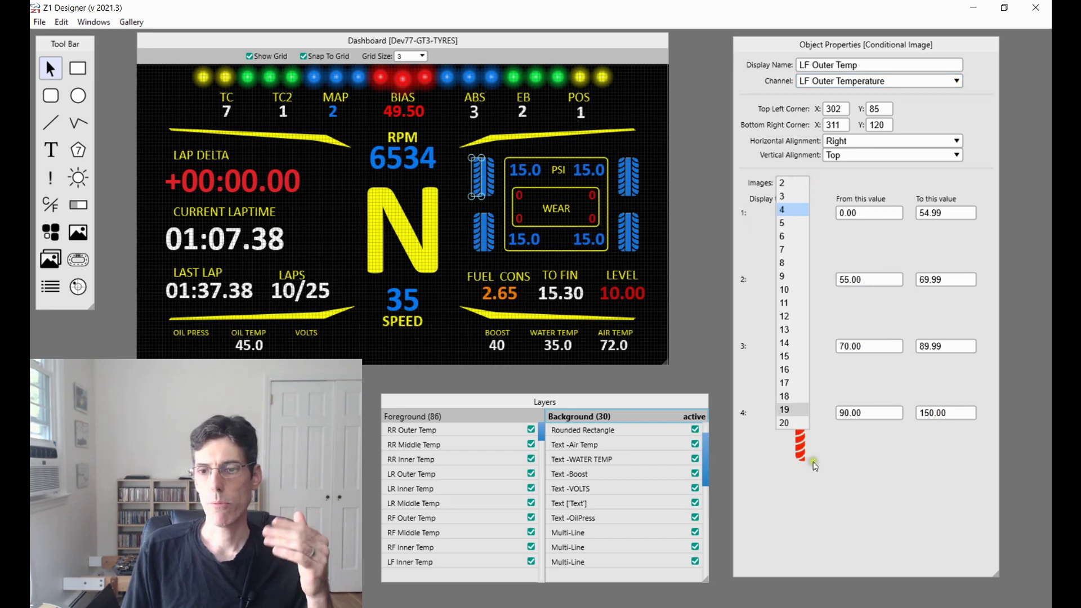
left_click(786, 212)
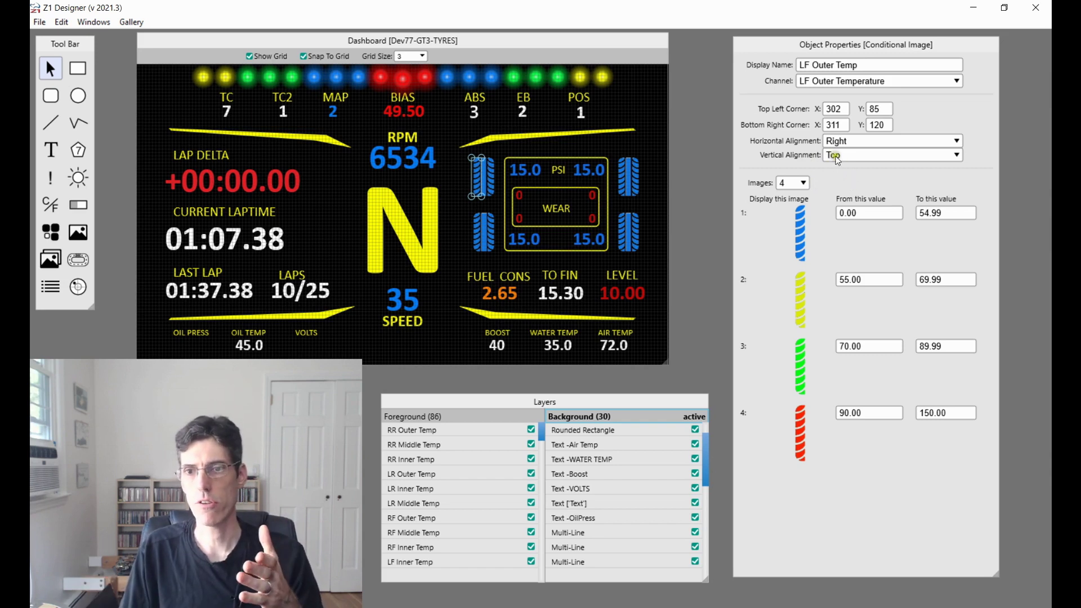
left_click(857, 140)
left_click(916, 113)
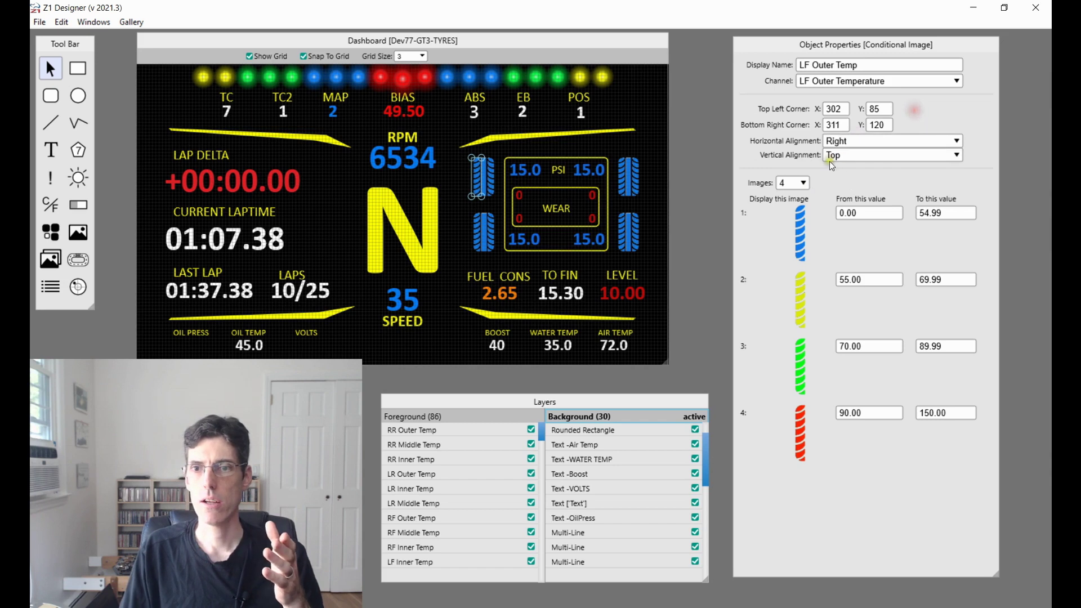
left_click(846, 152)
left_click(933, 108)
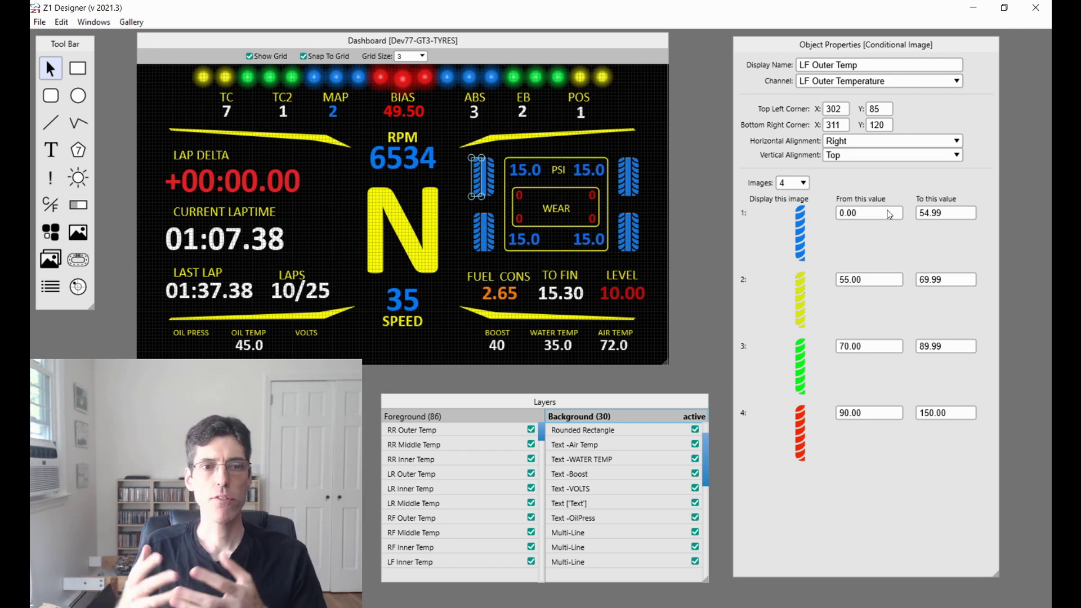
left_click(852, 232)
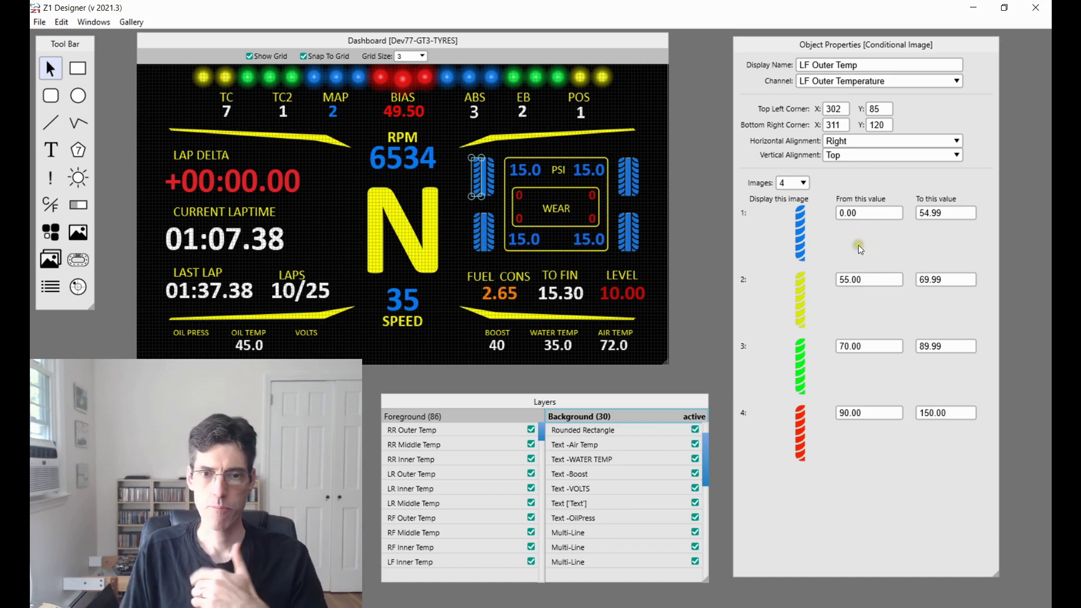
Place a Conditional Image of about 76 by 49 between the lap delta and the gear indicator, and move it to the foreground.
left_click(59, 248)
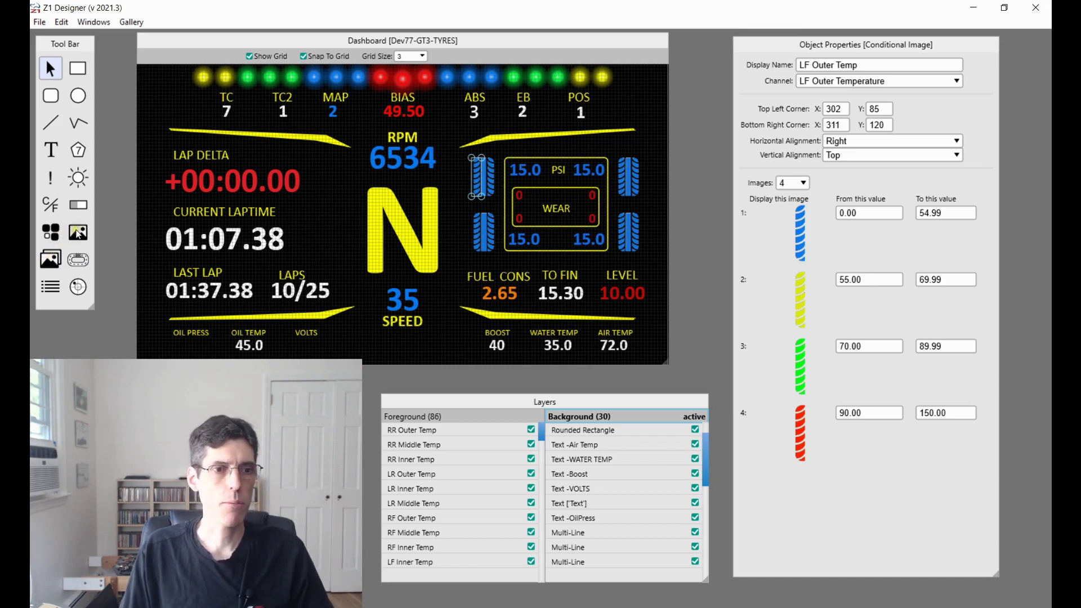
left_click(52, 261)
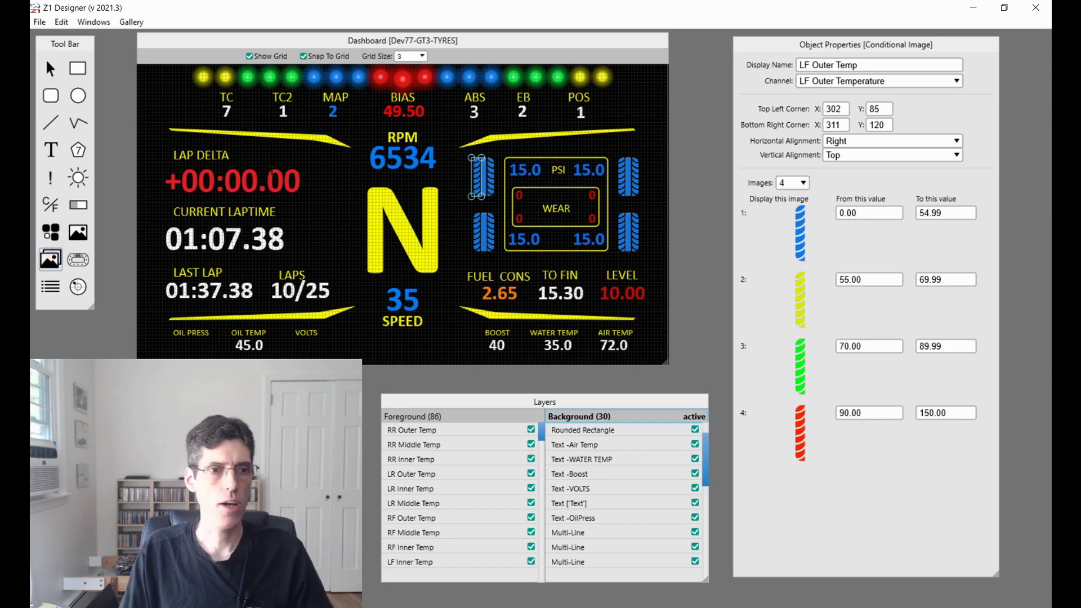
left_click_drag(312, 159, 402, 221)
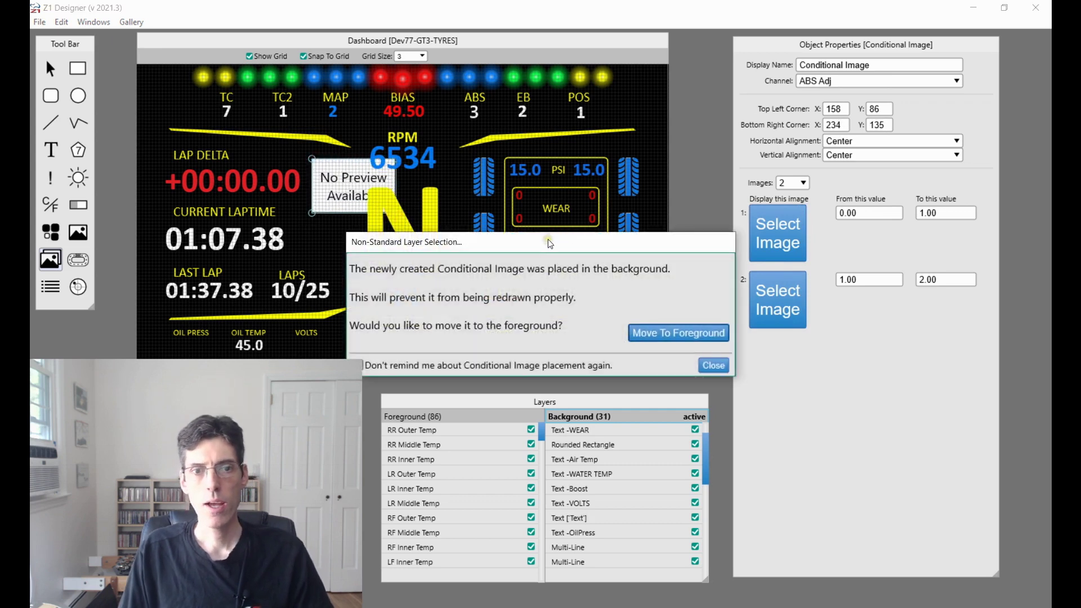
left_click_drag(549, 243, 597, 154)
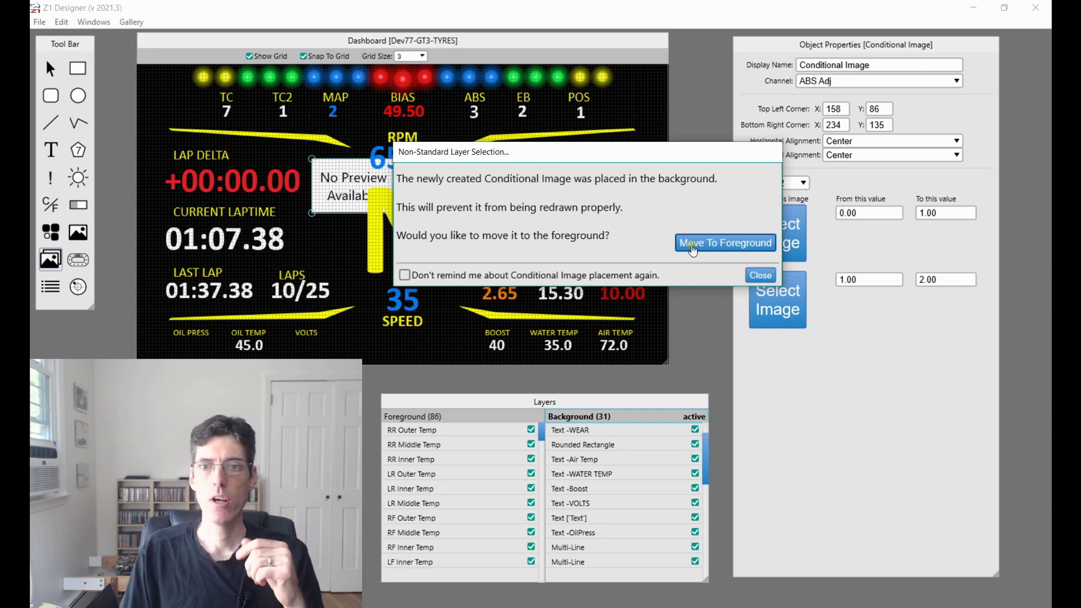
left_click(698, 244)
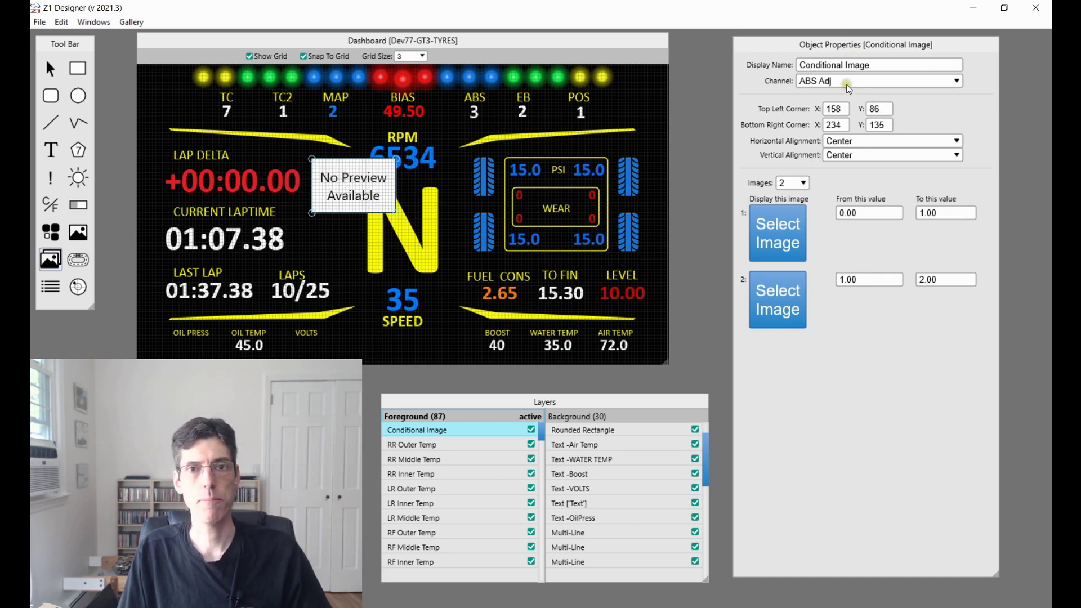
Change the new conditional image's display name to "Conditonal Tyre".
left_click(888, 66)
type("23")
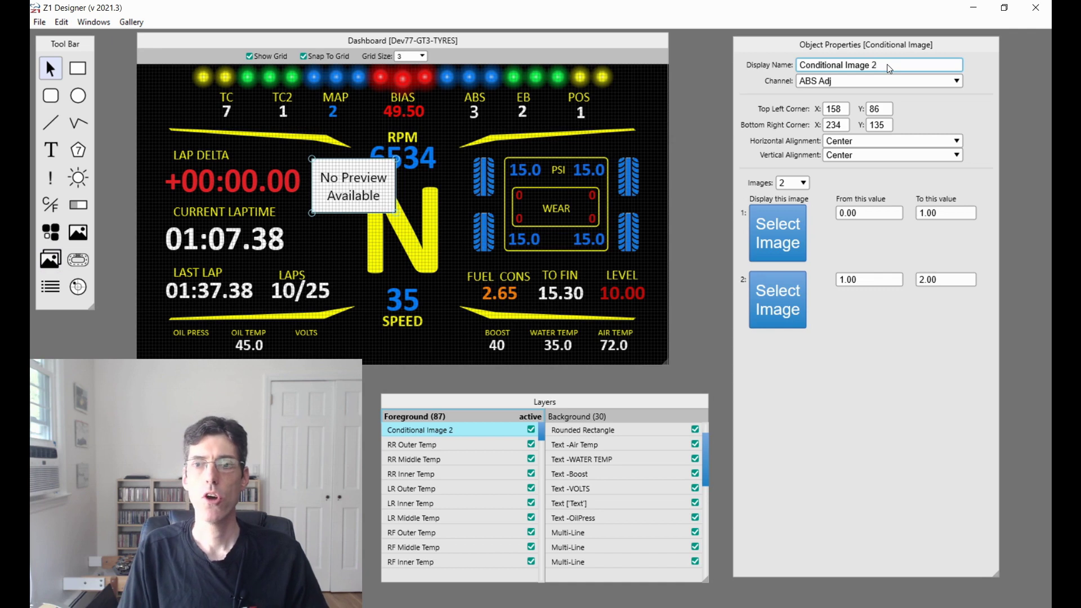
key("BackSpace")
key("BackSpace")
key("BackSpace")
key("BackSpace")
key("BackSpace")
key("BackSpace")
key("BackSpace")
key("BackSpace")
key("BackSpace")
key("BackSpace")
key("BackSpace")
key("BackSpace")
key("BackSpace")
key("BackSpace")
key("BackSpace")
key("BackSpace")
key("BackSpace")
key("BackSpace")
key("BackSpace")
key("BackSpace")
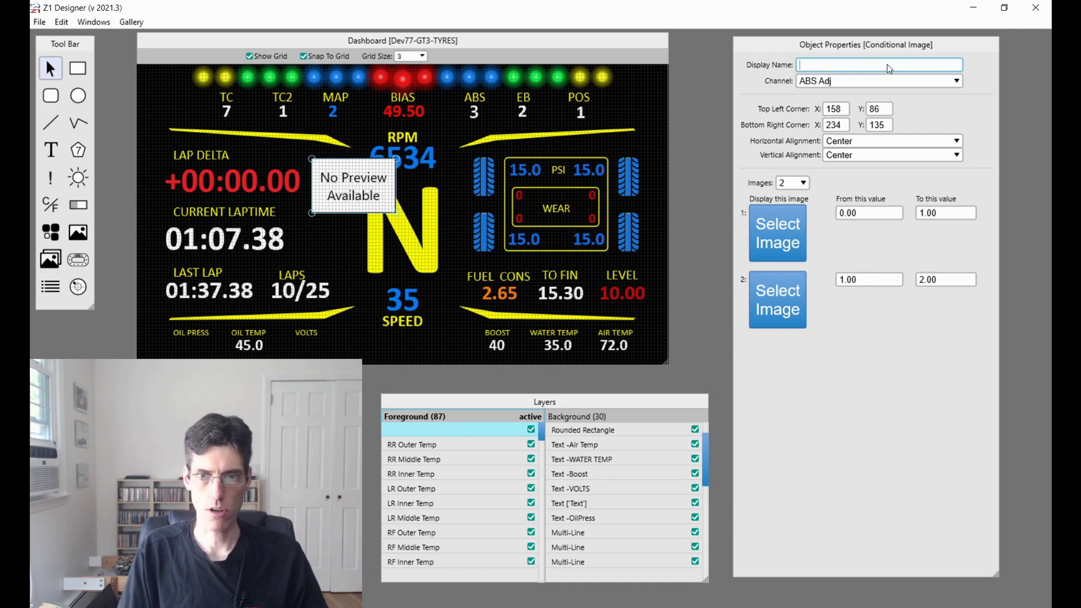
type("Condito")
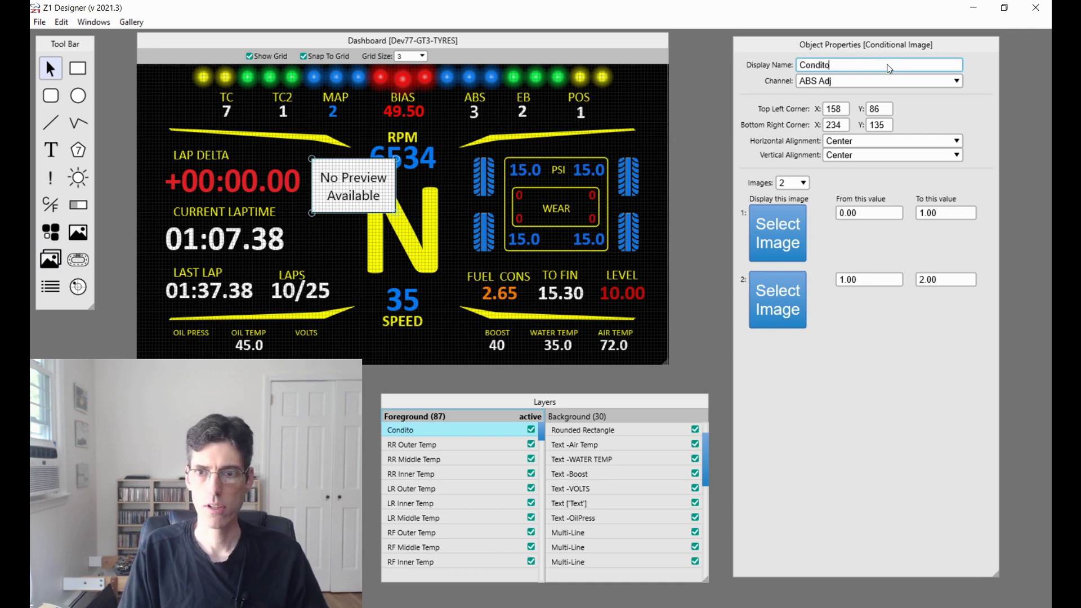
type("nal Tyre")
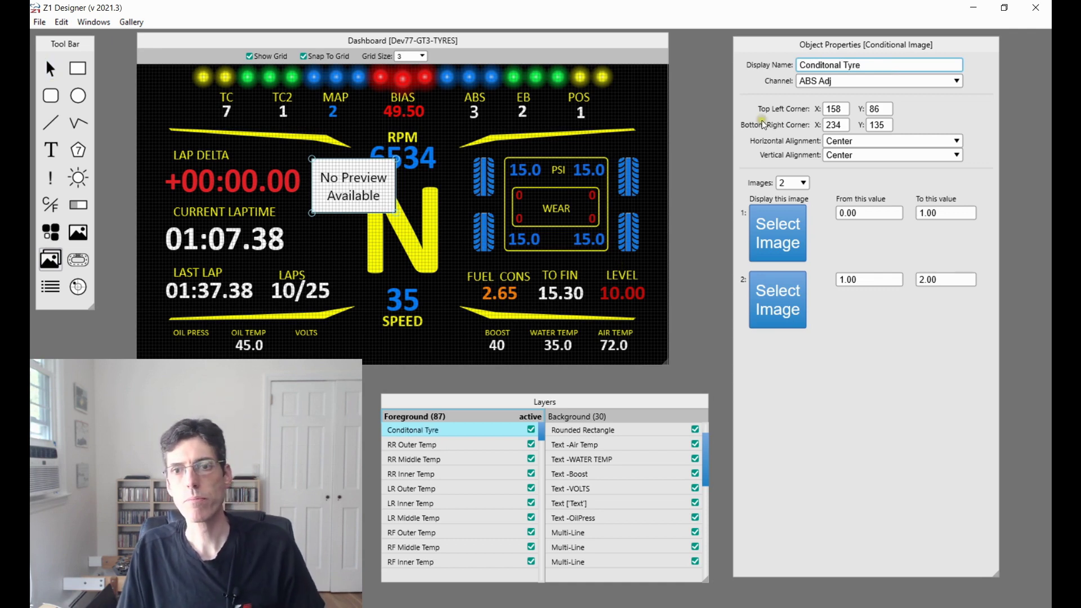
Set the conditional image's channel to LF Outer Temperature and its number of images to 4.
left_click(843, 82)
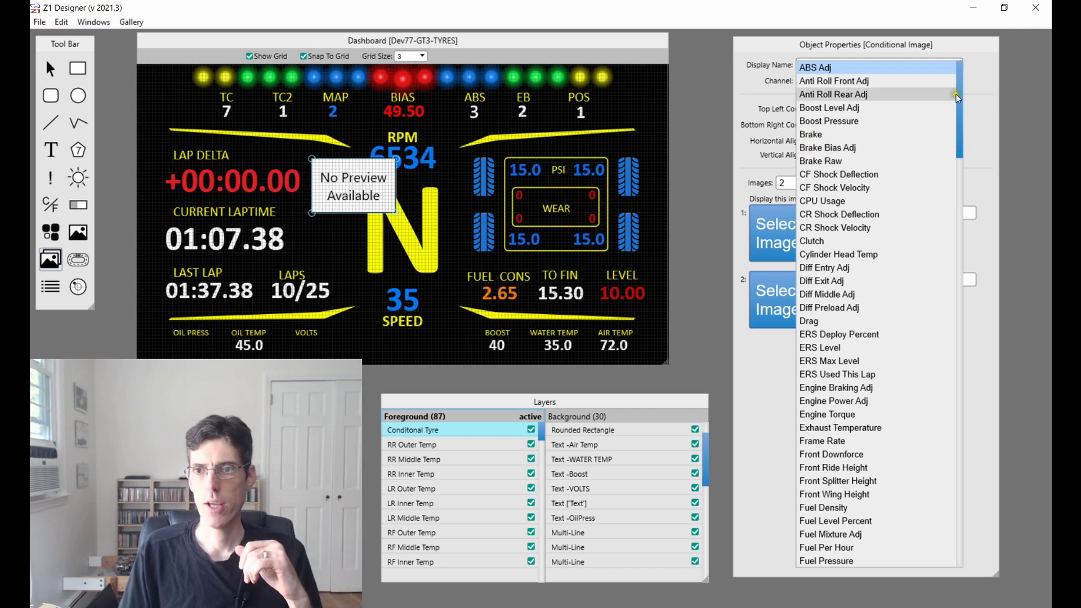
left_click_drag(961, 89, 934, 234)
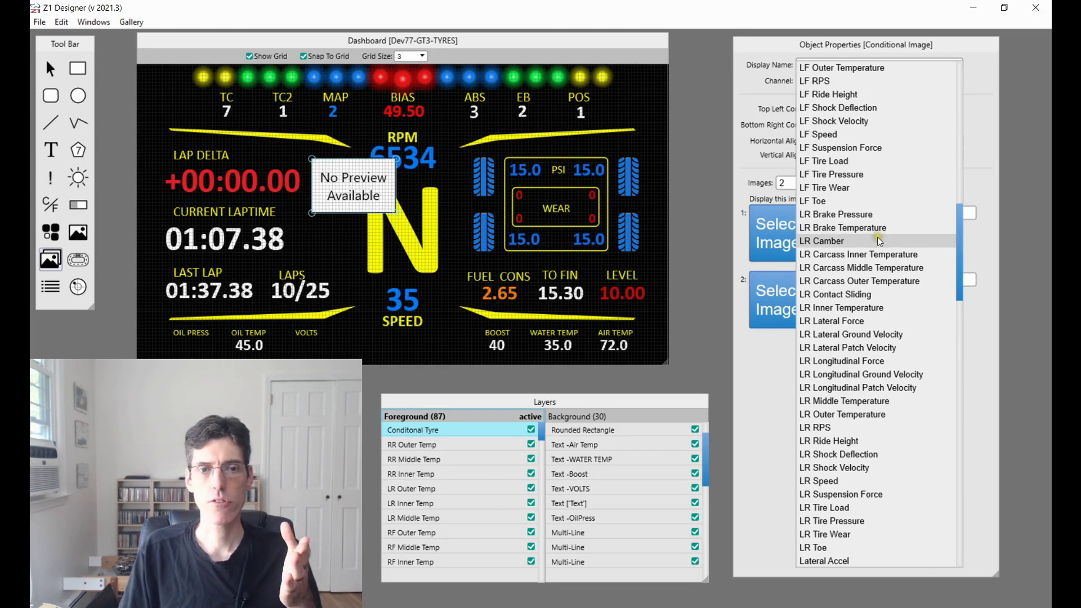
scroll(887, 274, "up", 4)
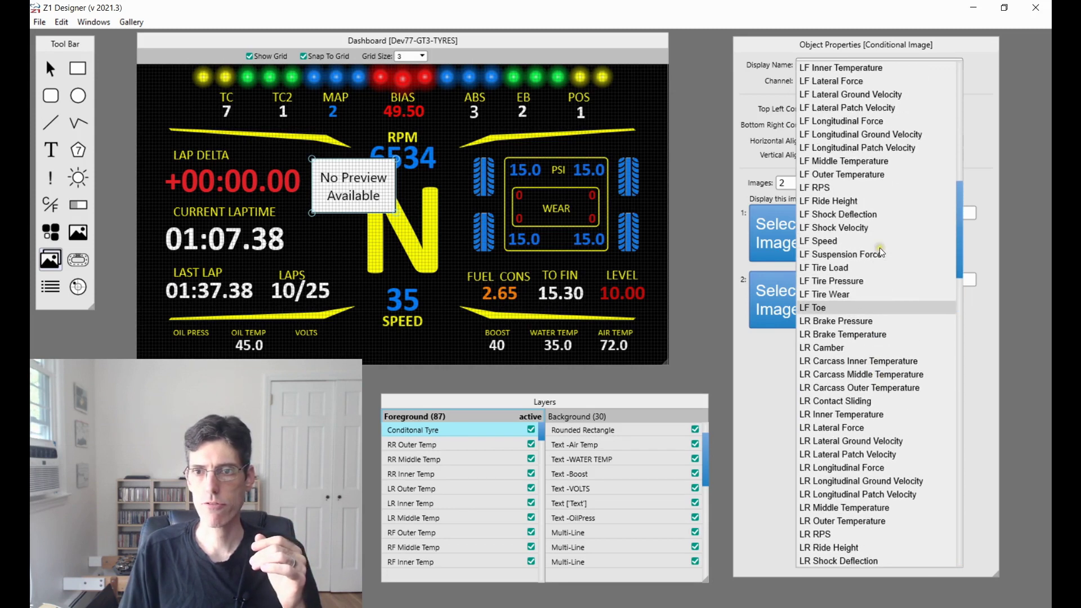
scroll(867, 186, "up", 3)
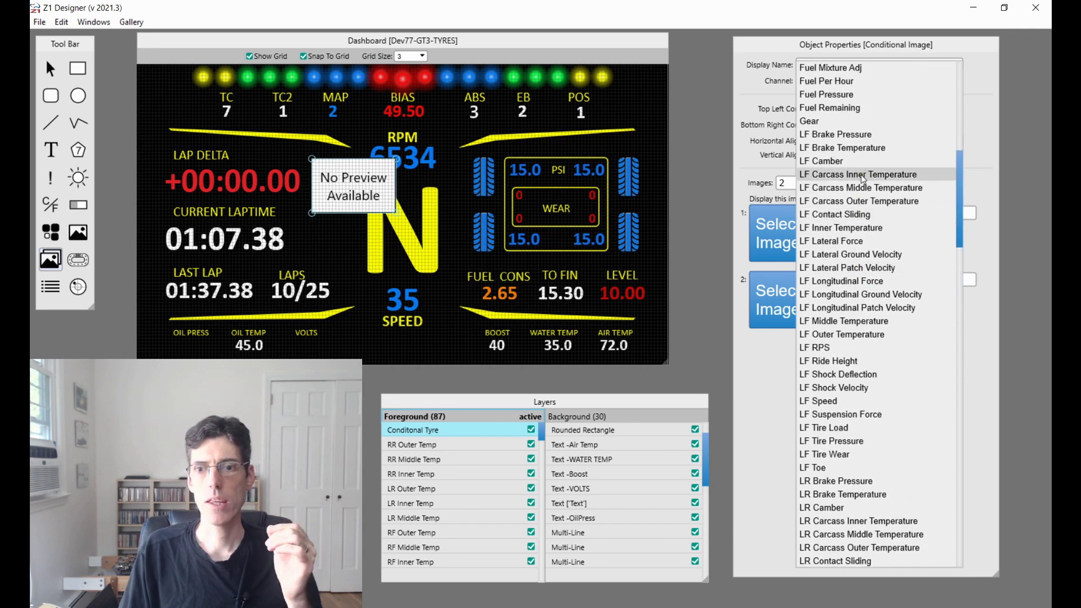
left_click(836, 336)
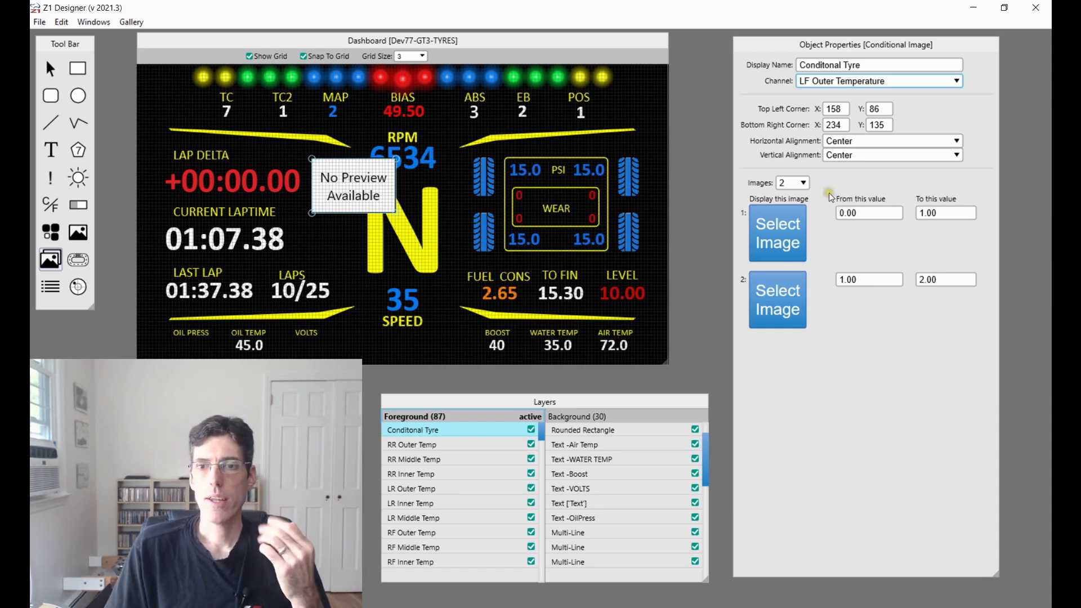
left_click(803, 185)
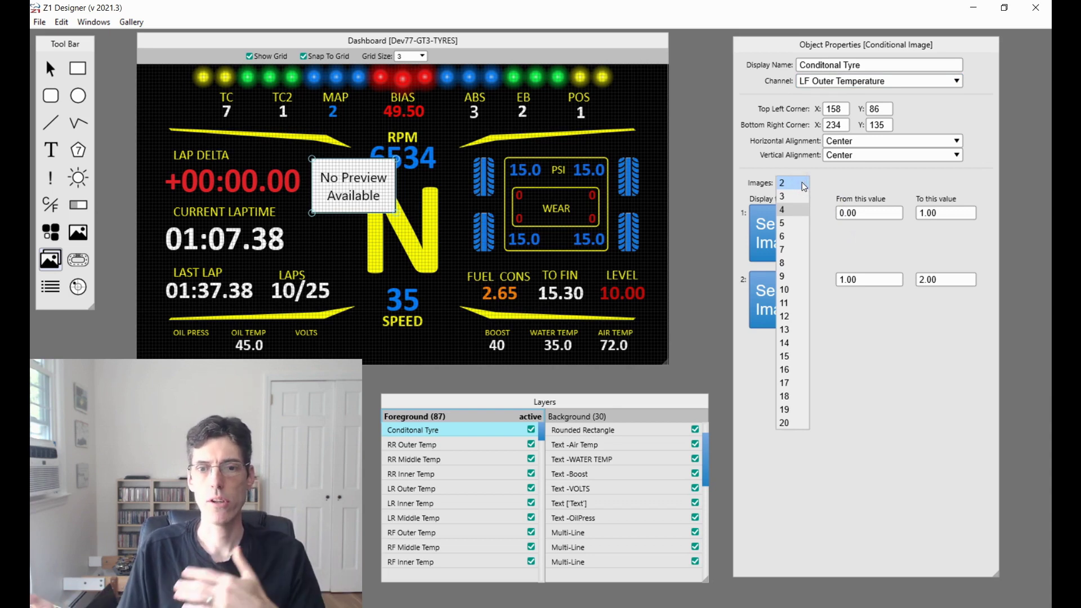
left_click(788, 209)
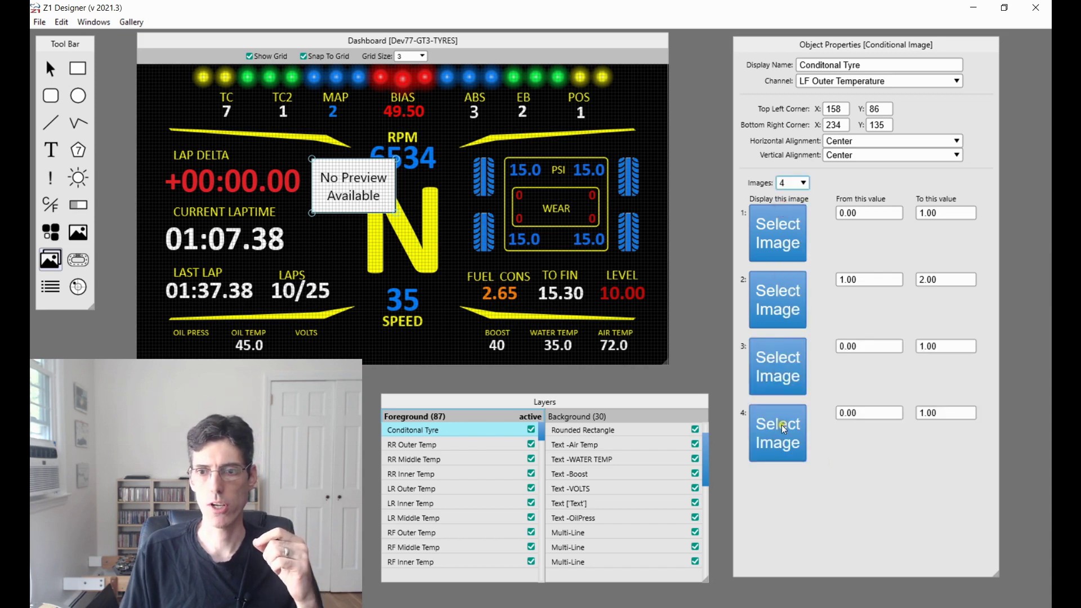
Assign the L-COLD picture to the first image slot and L-WARM to the second.
left_click(774, 224)
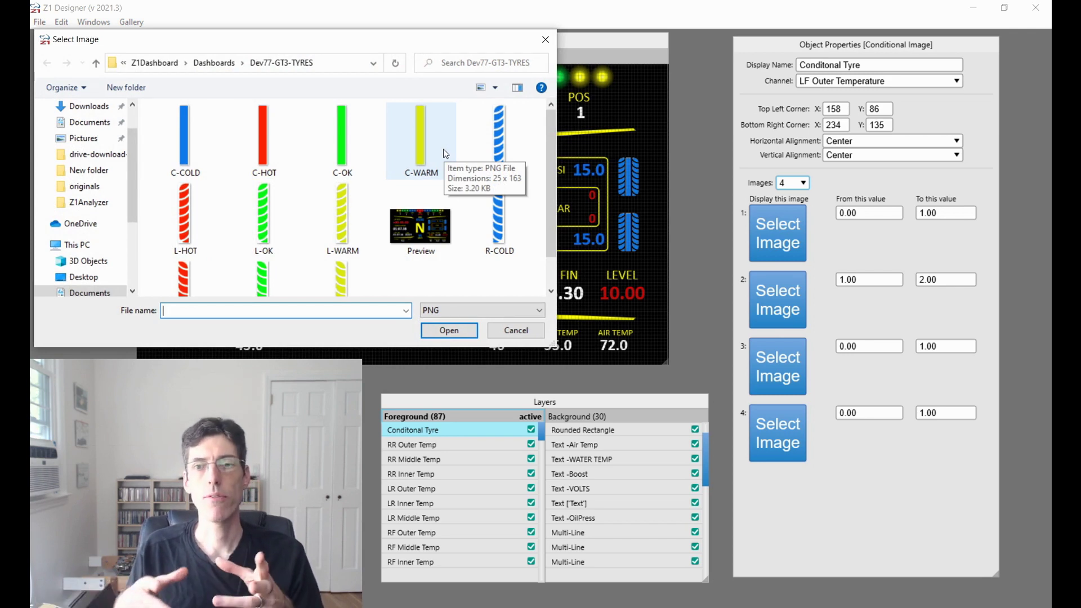
double_click(504, 132)
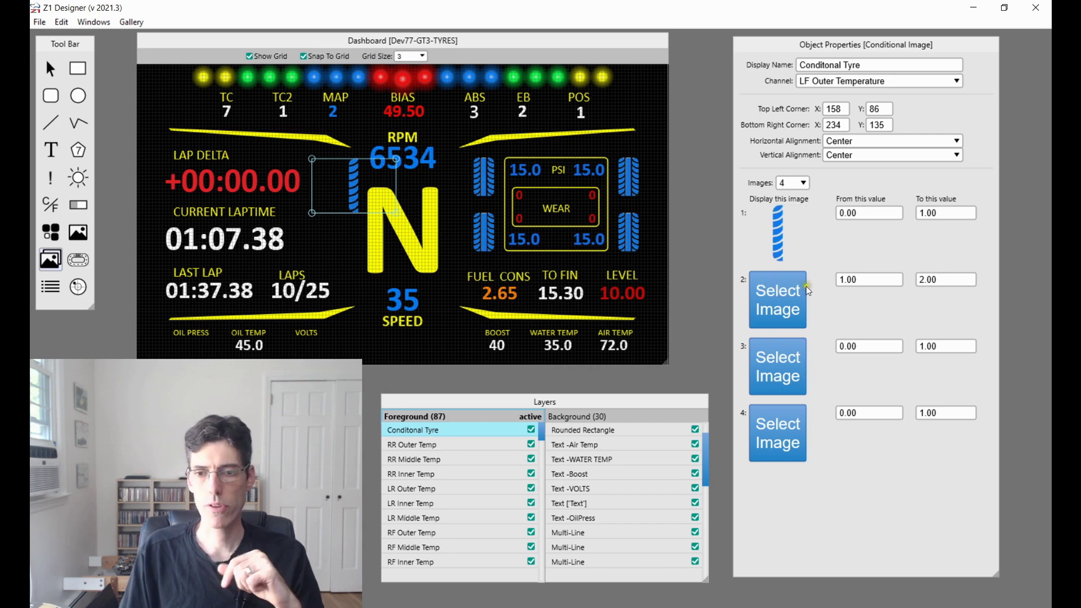
left_click(779, 298)
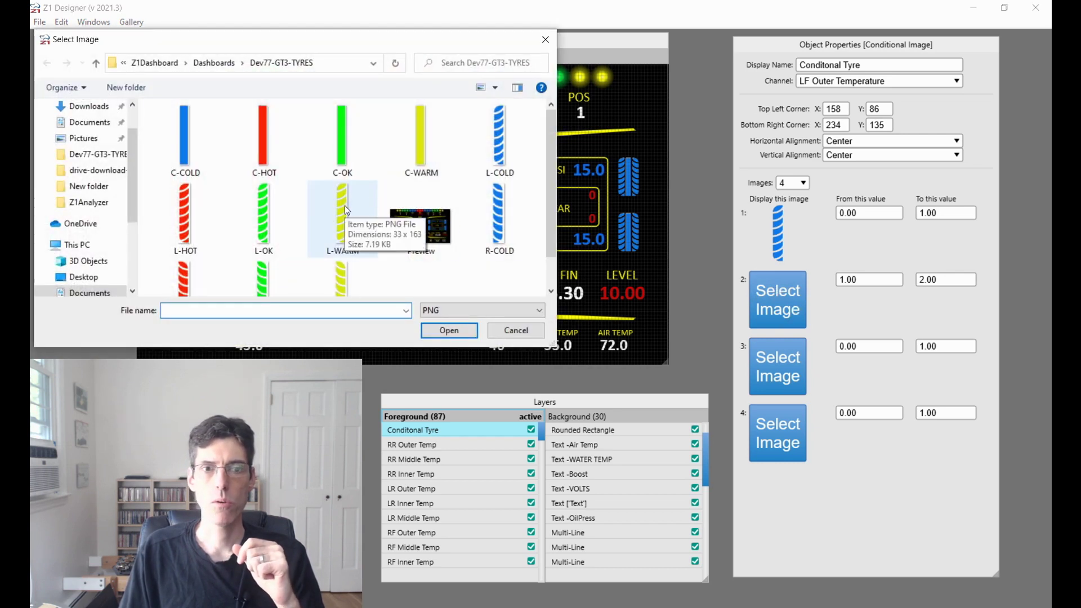
left_click(345, 205)
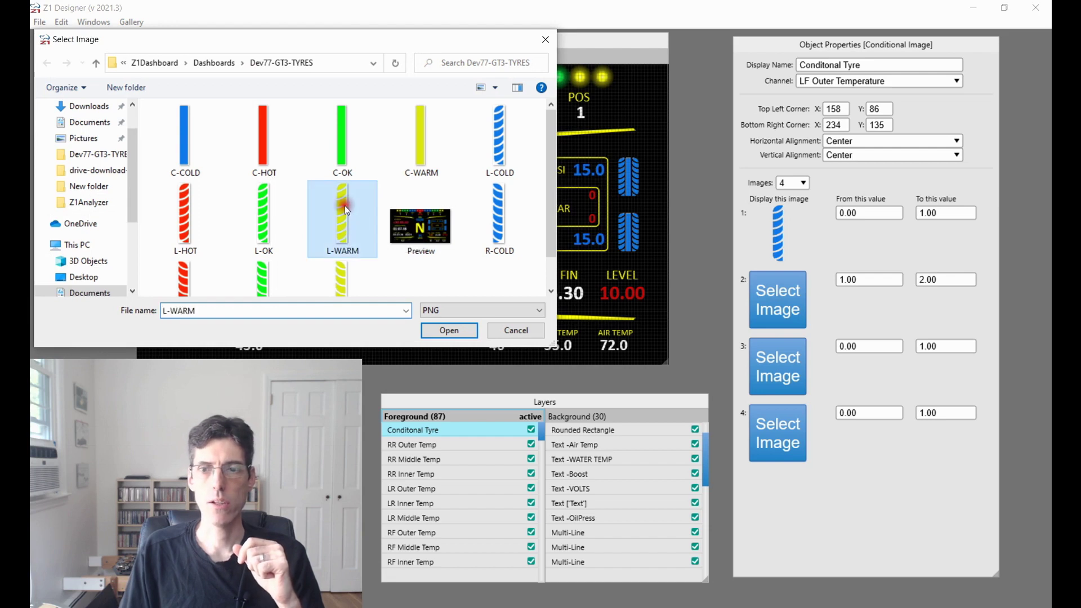
left_click(439, 326)
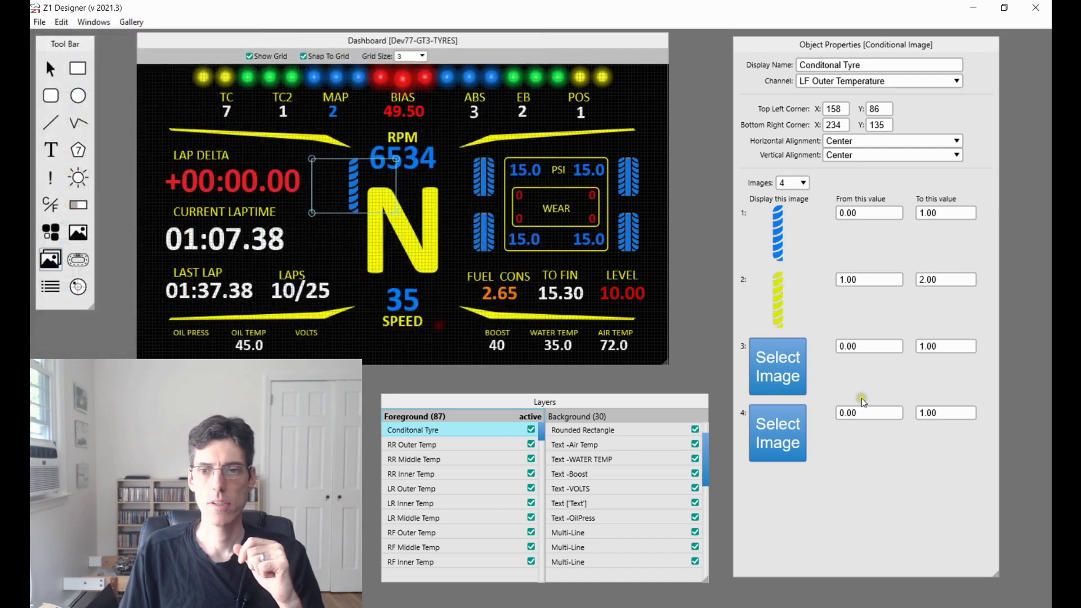
Assign the L-OK picture to the third image slot and L-HOT to the fourth.
left_click(779, 363)
double_click(277, 223)
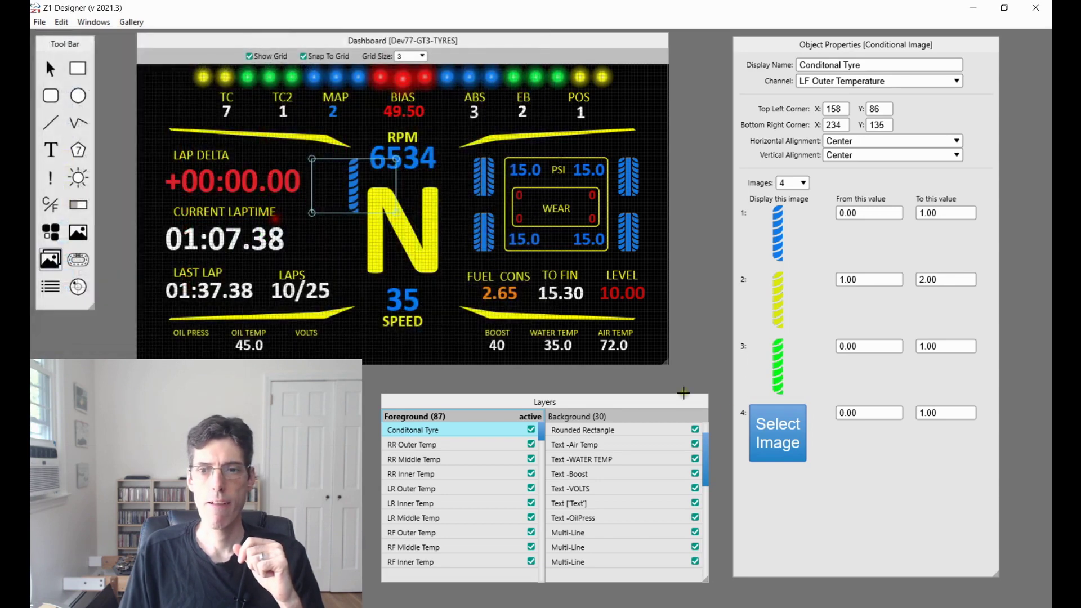
left_click(791, 430)
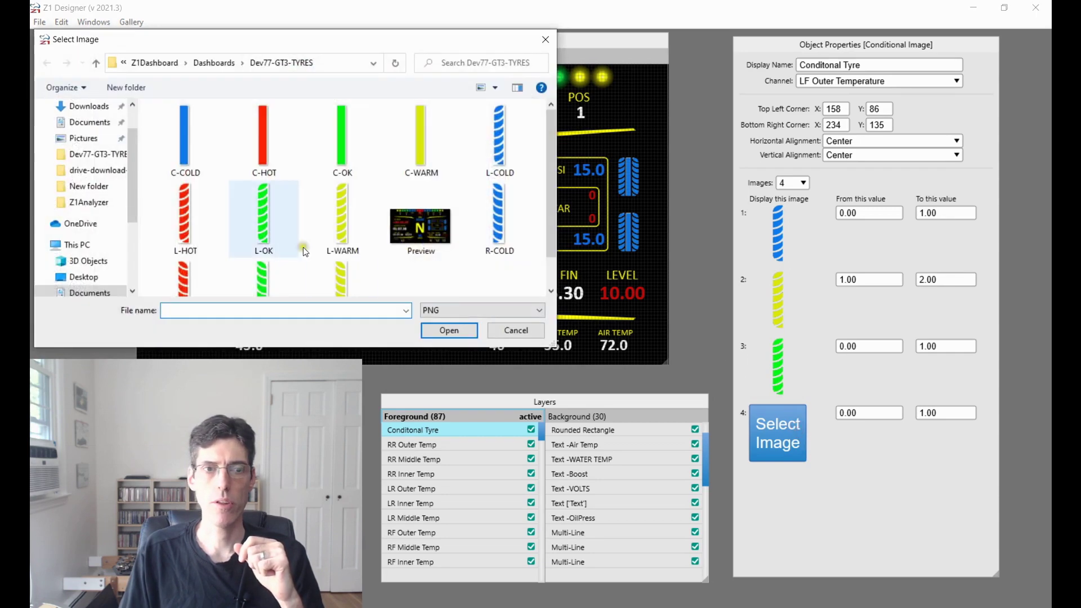
double_click(189, 221)
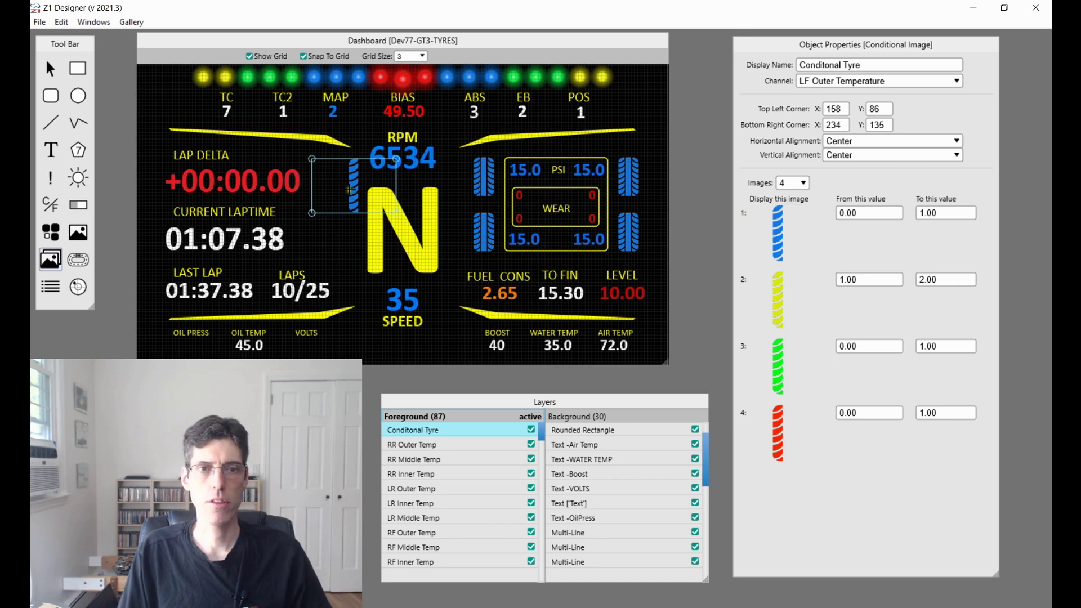
Preview the yellow, green and red tyre images of the new conditional image on the dashboard.
left_click(777, 301)
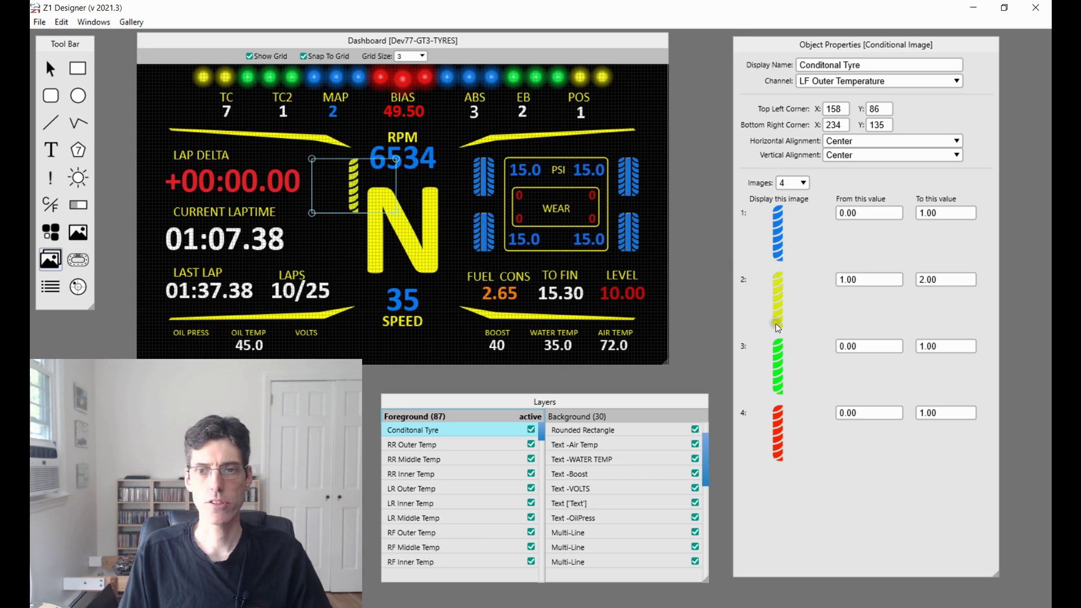
left_click(779, 372)
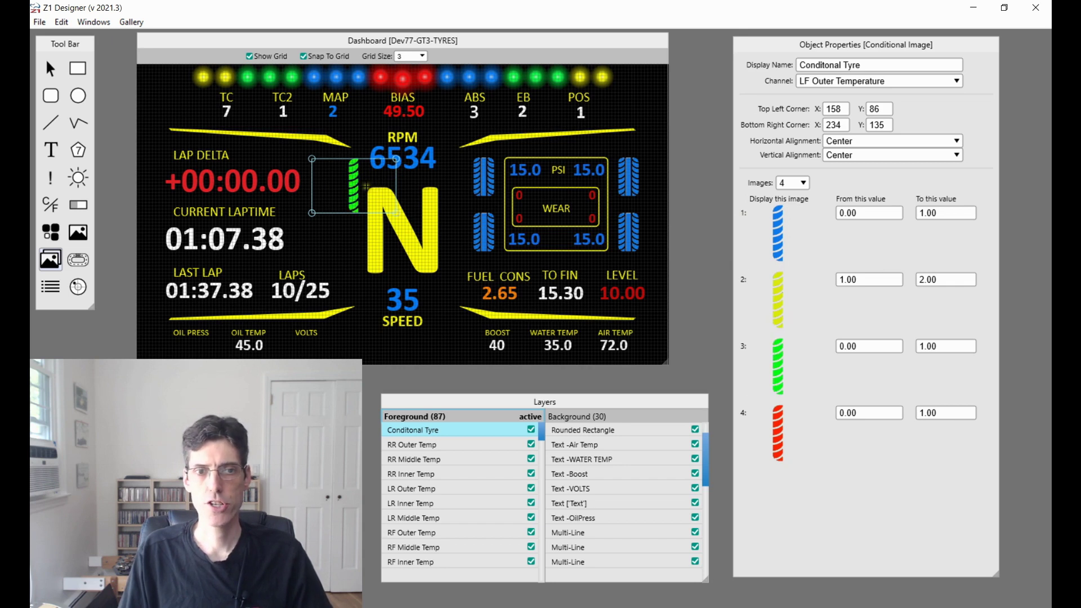
left_click(777, 304)
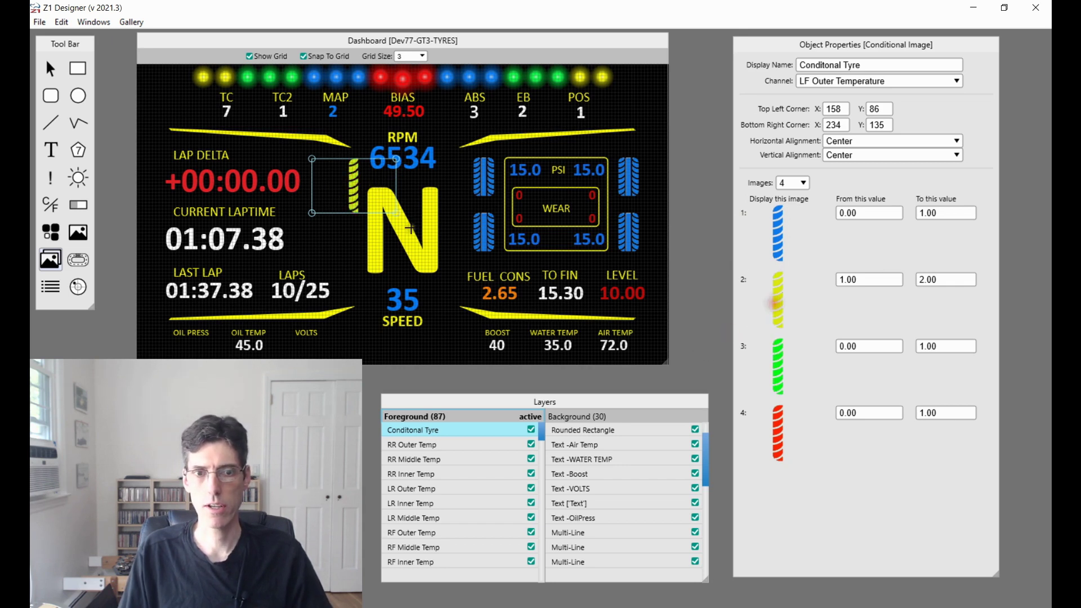
left_click(782, 425)
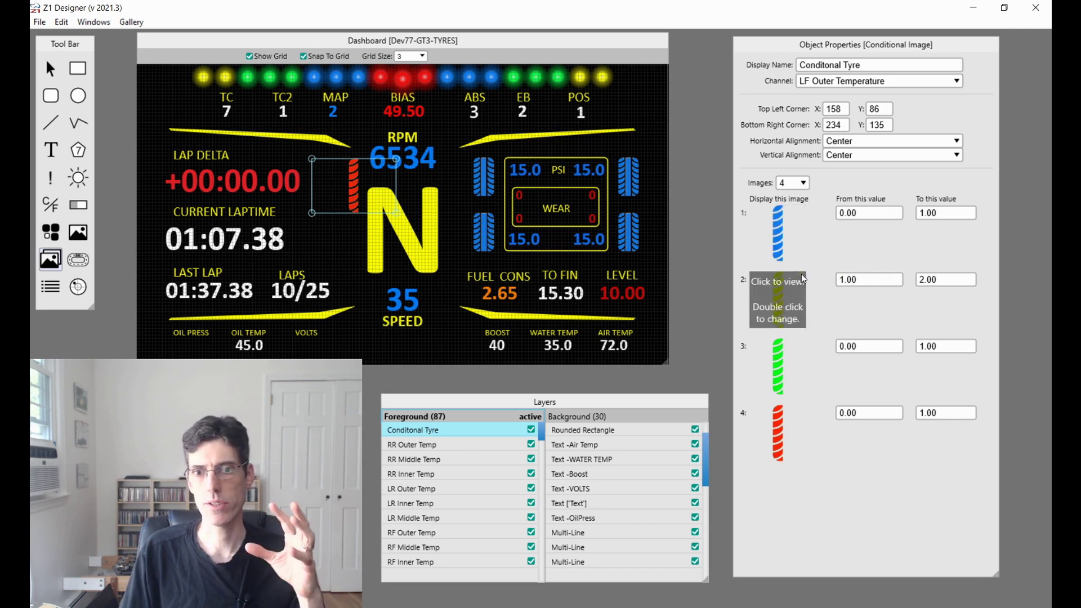
left_click(881, 232)
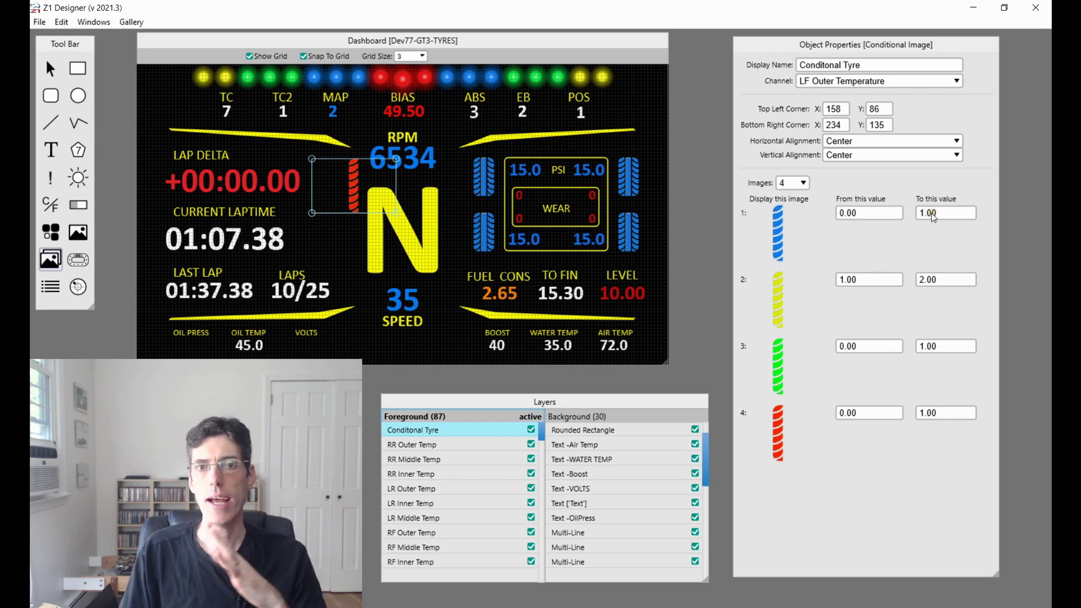
left_click(869, 182)
left_click(857, 213)
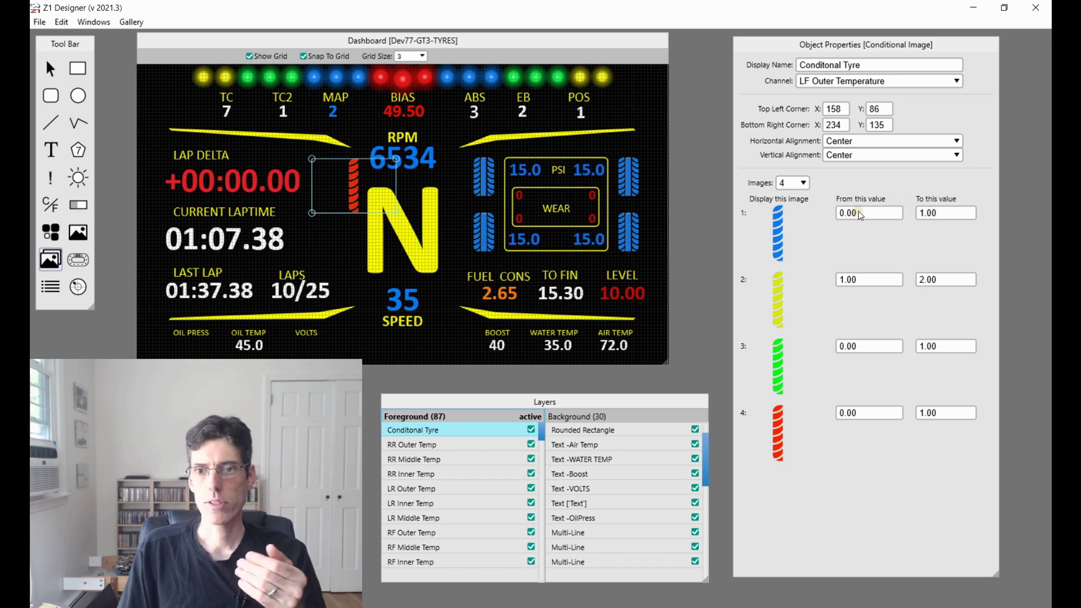
left_click(927, 222)
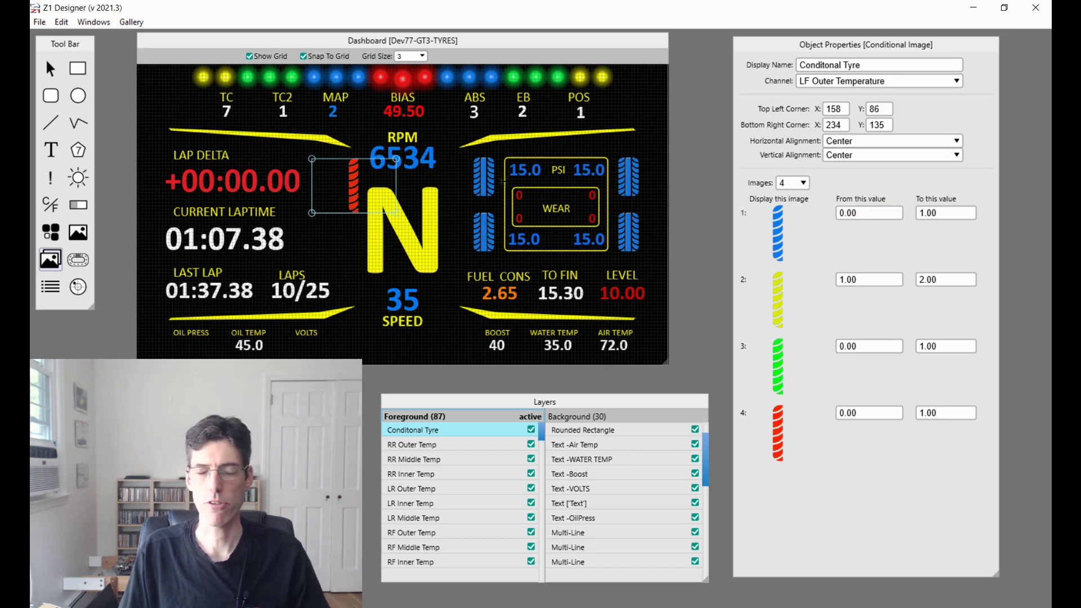
Select the existing LF Outer Temp image and examine the value ranges of its four images.
key("Escape")
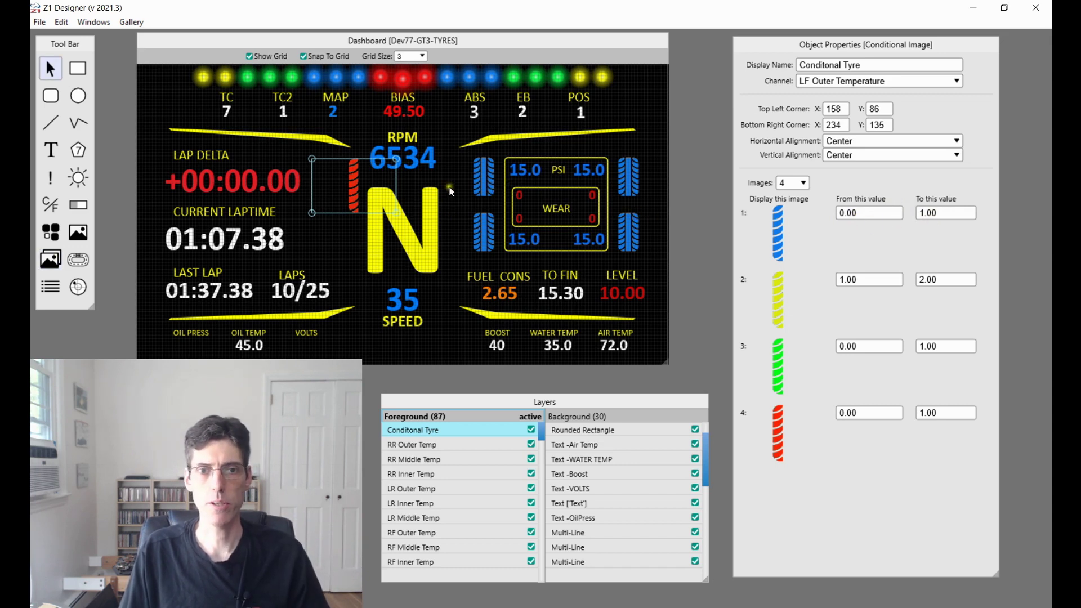
left_click(476, 179)
left_click(918, 267)
left_click(882, 214)
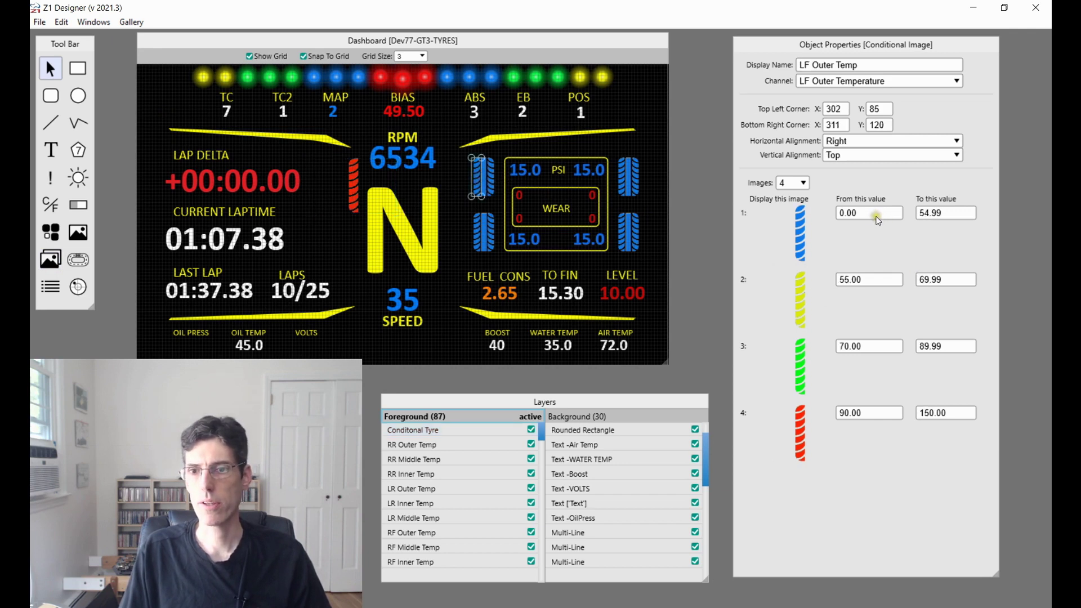
left_click(930, 213)
left_click(870, 269)
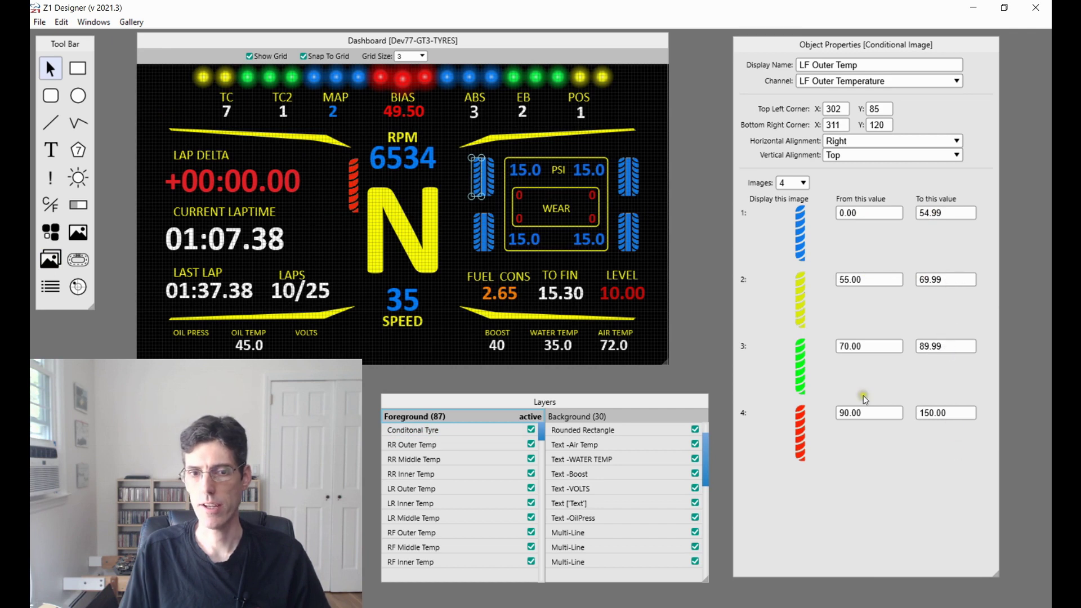
Select the new Conditonal Tyre image and set 55 as the first image's upper value and the second image's lower value.
left_click(354, 177)
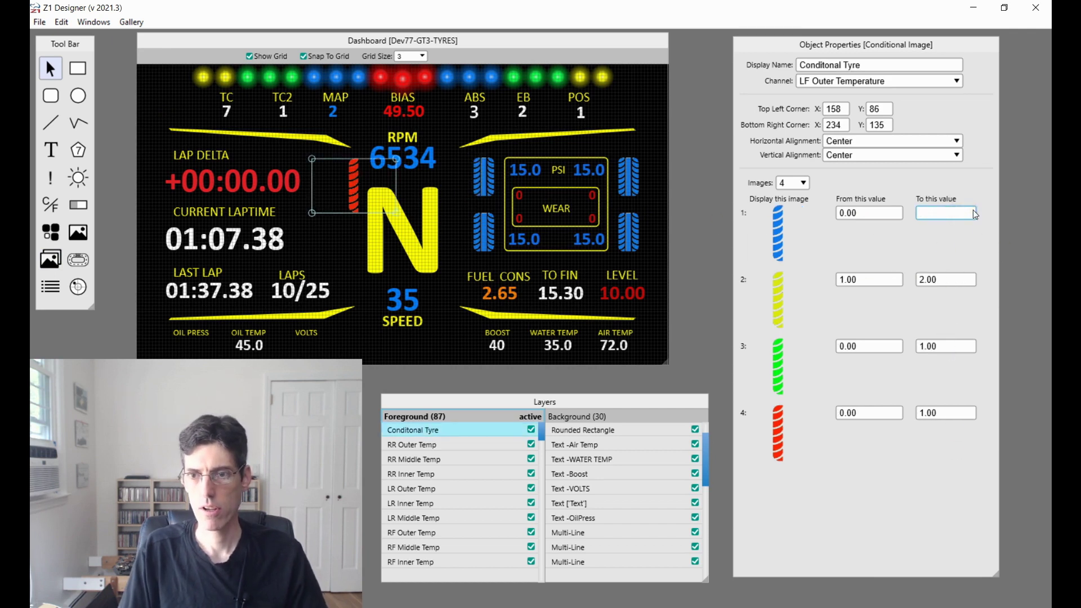
type("55")
left_click(868, 279)
key("BackSpace")
Set 70 as the second image's upper value and the third image's lower value.
key("Tab")
key("BackSpace")
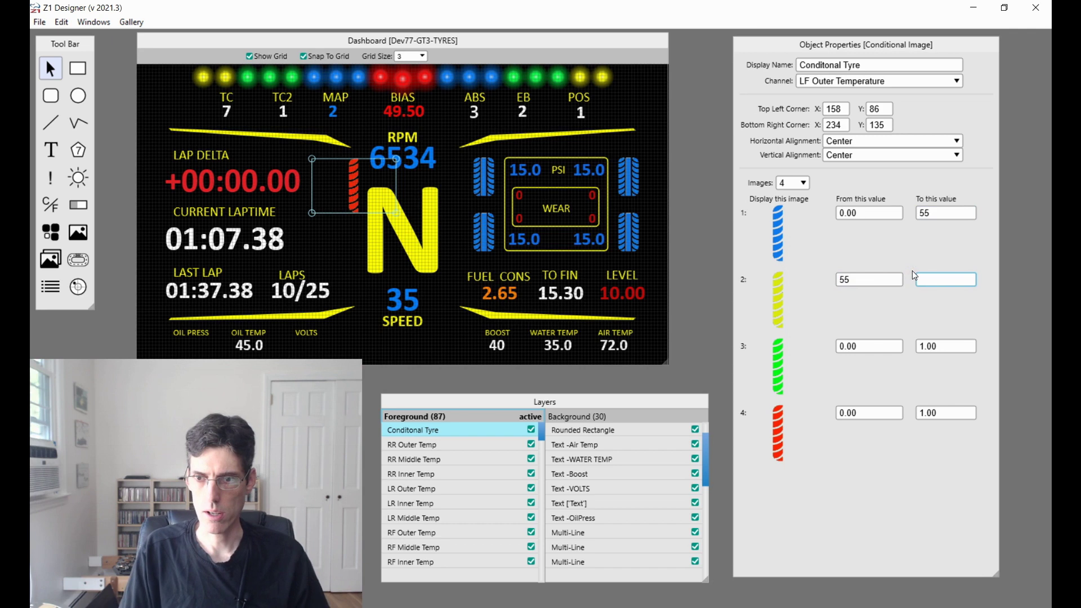
key("Tab")
key("BackSpace")
key("BackSpace")
key("BackSpace")
key("BackSpace")
type("70")
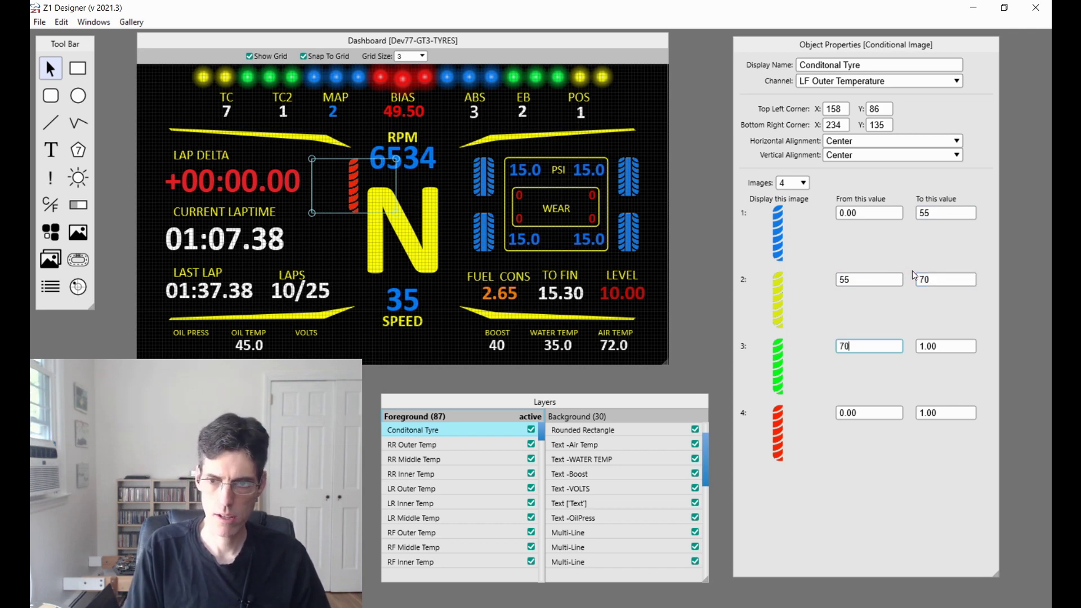
Set 90 as the third image's upper value and the fourth image's lower value.
key("Tab")
key("BackSpace")
key("BackSpace")
key("BackSpace")
key("BackSpace")
type("90")
key("Tab")
key("BackSpace")
key("BackSpace")
key("BackSpace")
key("BackSpace")
type("90")
Set the fourth image's upper value to 500.
key("Tab")
key("BackSpace")
key("BackSpace")
key("BackSpace")
key("BackSpace")
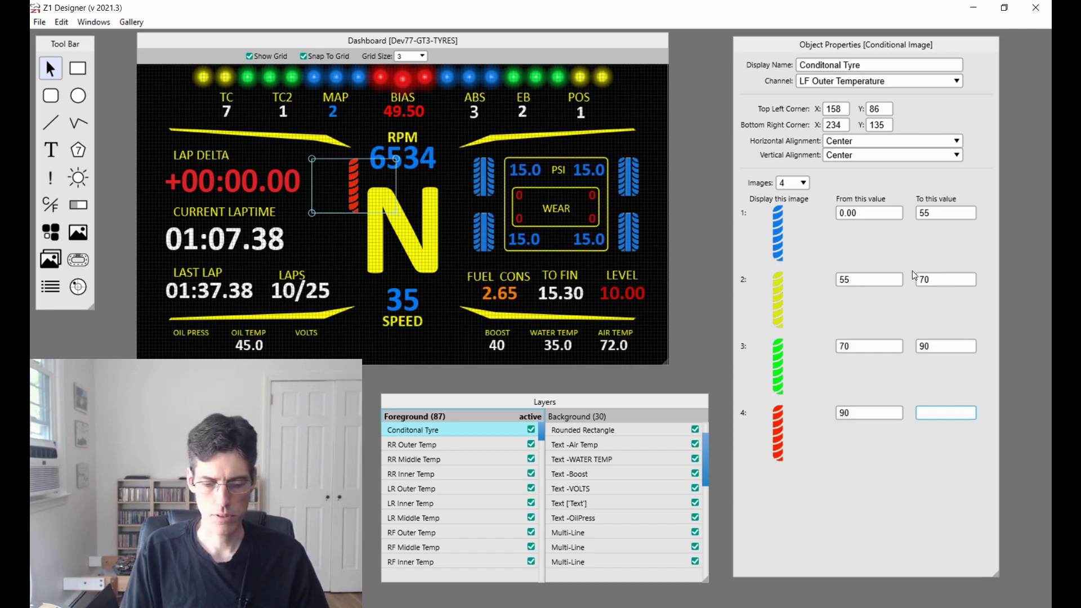
type("5000")
key("BackSpace")
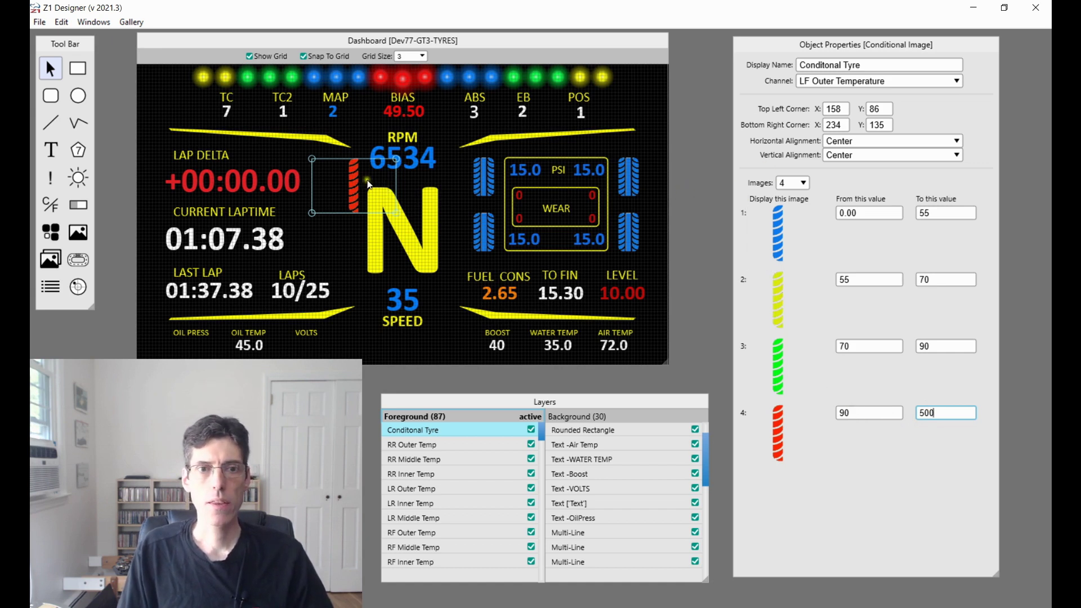
Move the Conditonal Tyre image down beside the current lap time, with its top left corner at about X 132, Y 117.
left_click(52, 72)
left_click_drag(347, 178, 319, 212)
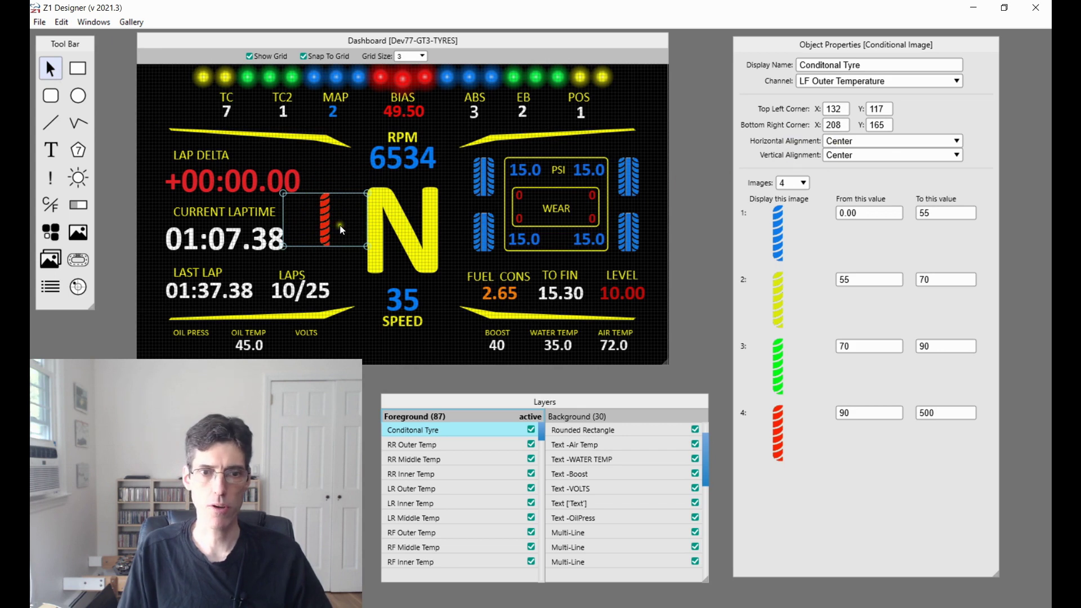
Try the Left, Right and Stretch horizontal alignments on the conditional image and return it to Center.
left_click(868, 139)
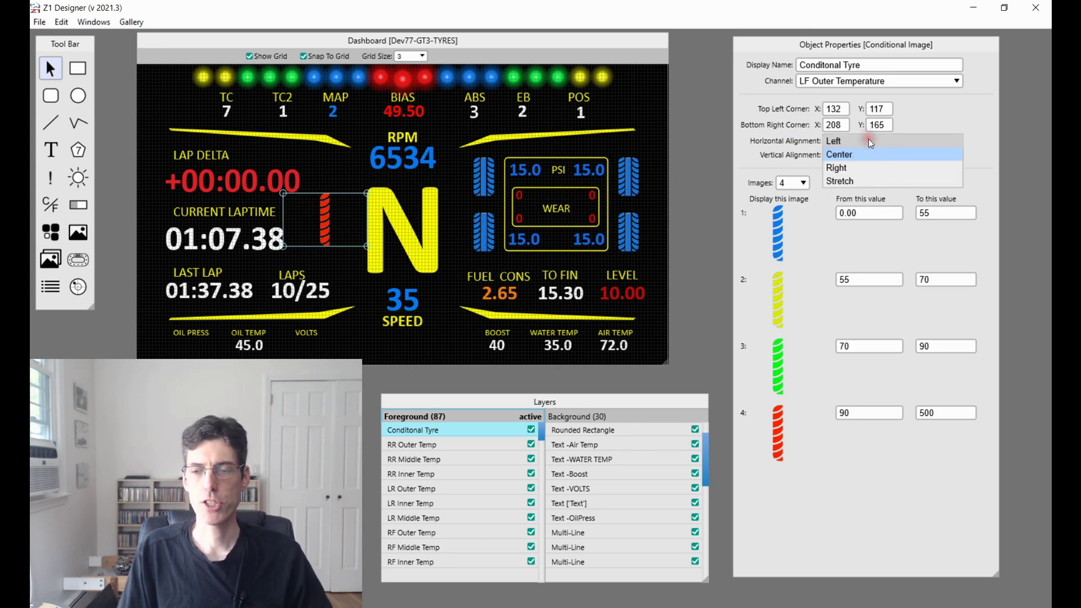
left_click(859, 144)
left_click(859, 144)
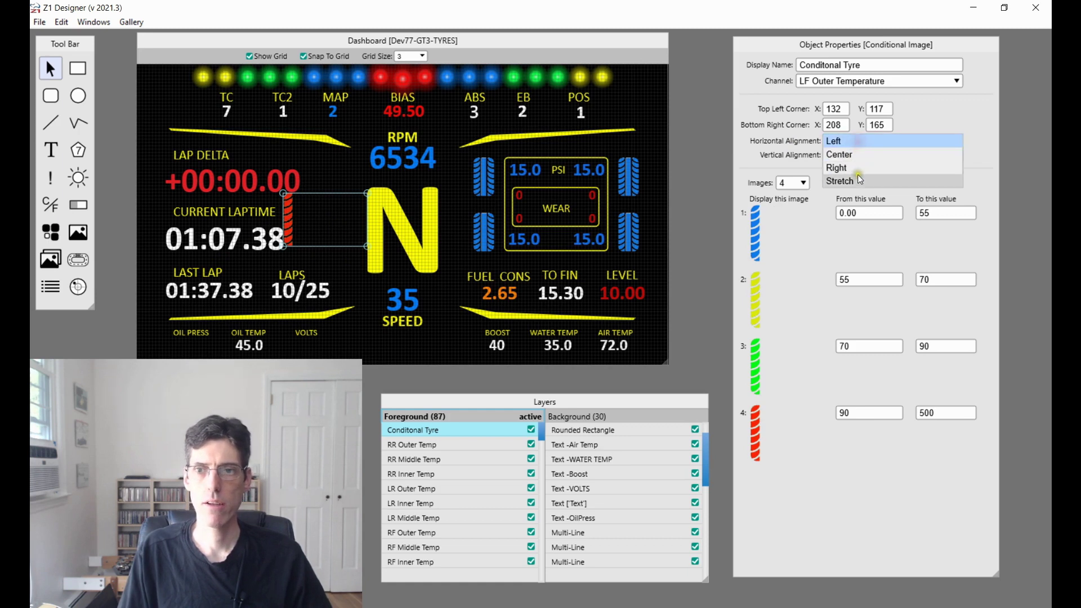
left_click(858, 167)
left_click(862, 141)
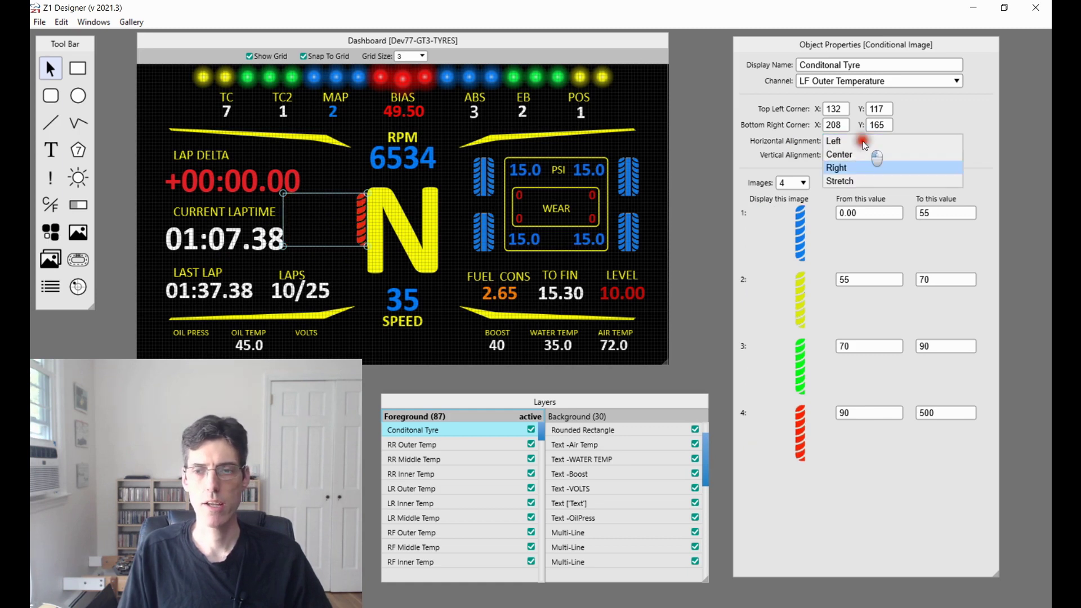
left_click(855, 180)
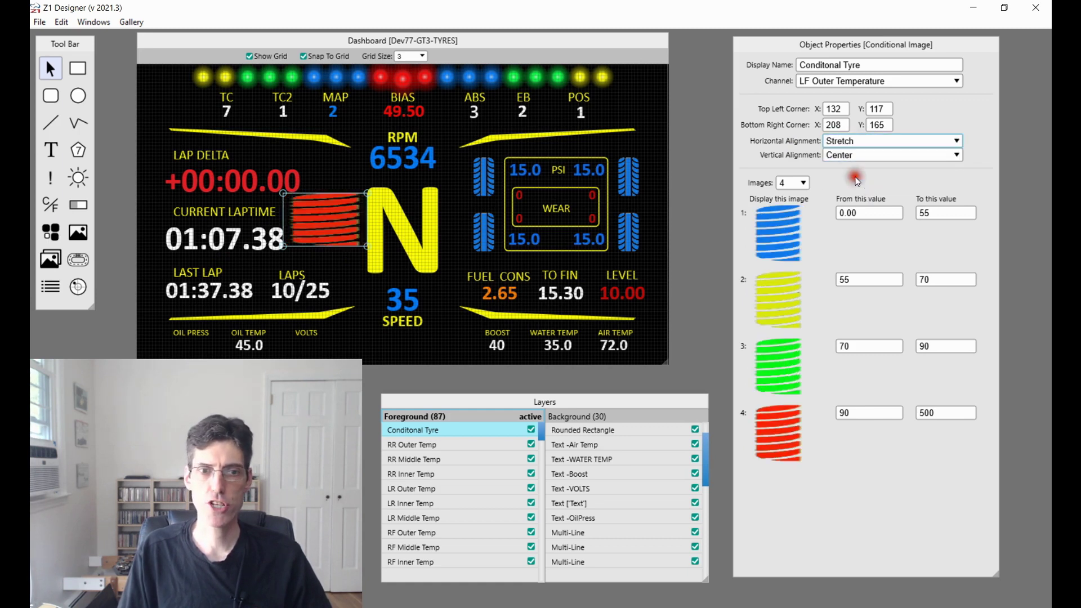
left_click(860, 140)
left_click(850, 154)
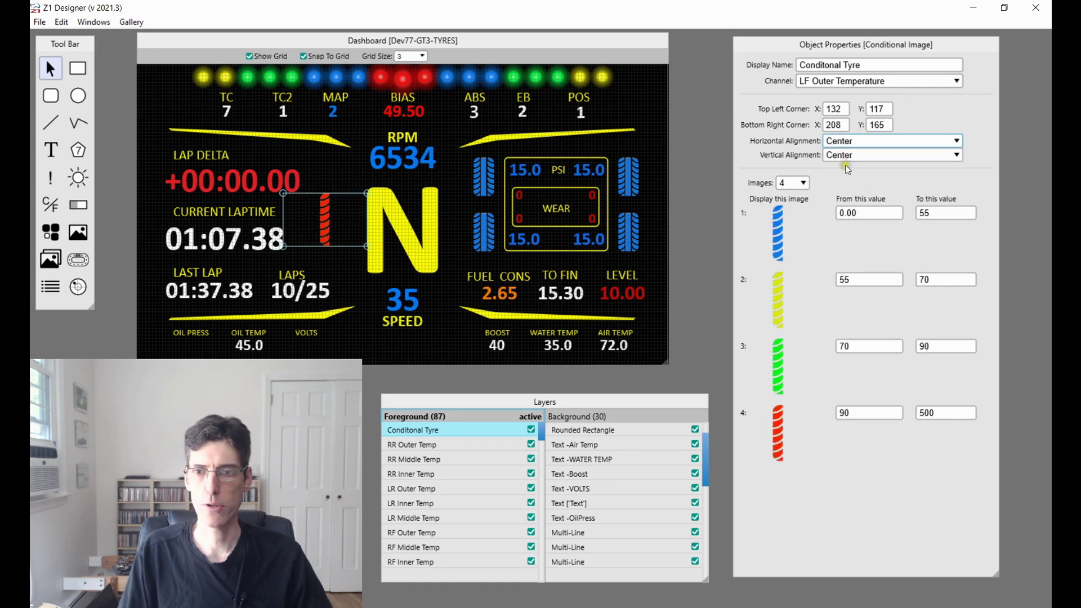
Align the conditional image vertically to Top, and reshape its frame to about 11 by 119 between the lap delta and gear indicator.
left_click(868, 156)
left_click(849, 157)
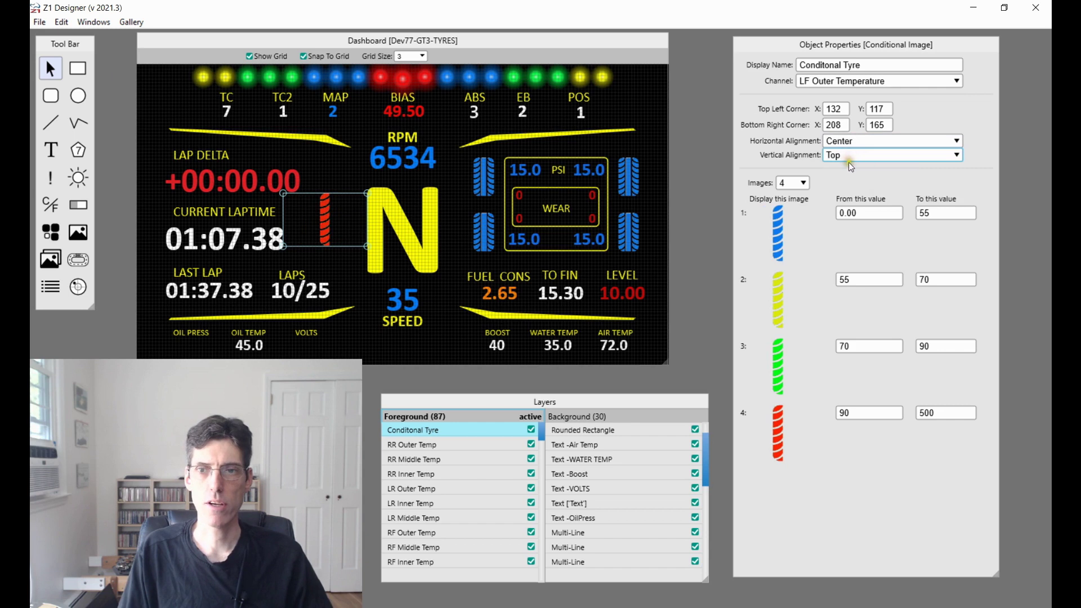
left_click_drag(367, 244, 296, 104)
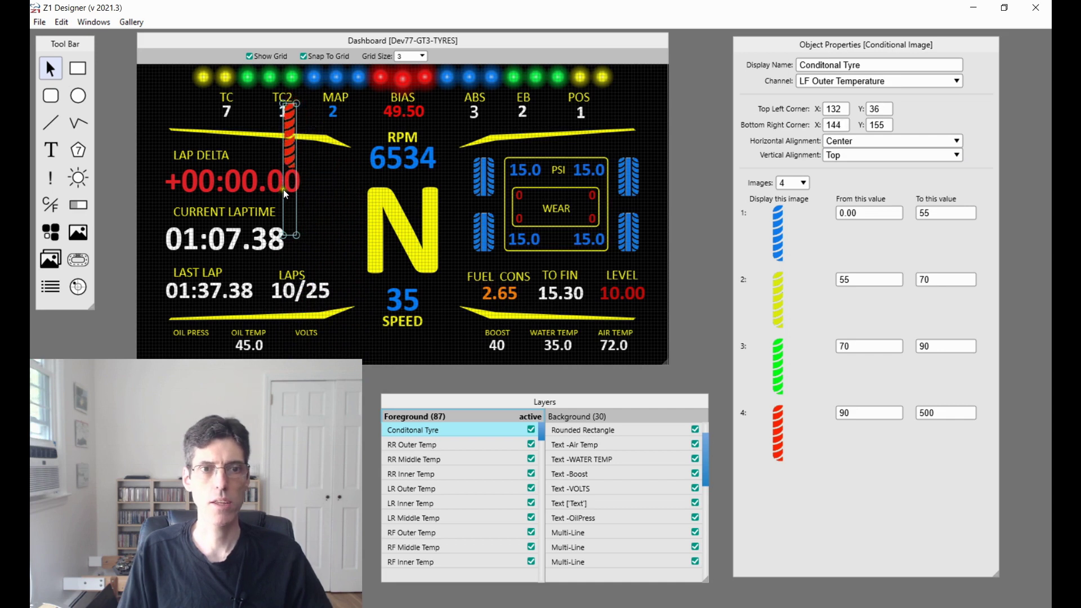
left_click_drag(289, 196, 336, 222)
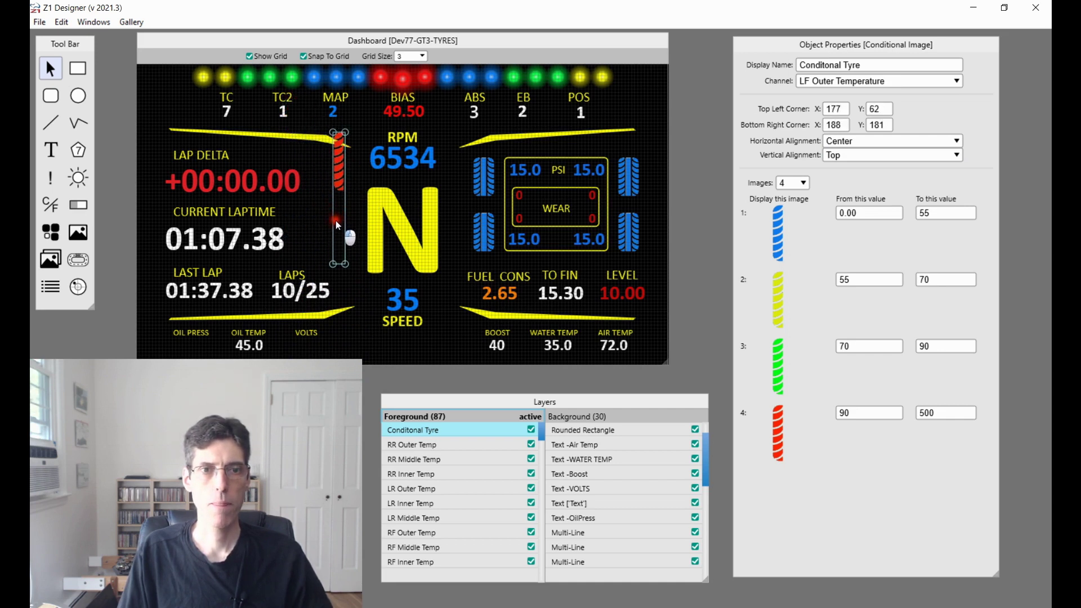
Try the Center, Bottom and Stretch vertical alignments on the conditional image, finishing with Center.
left_click(853, 161)
left_click(846, 171)
left_click(852, 155)
left_click(847, 181)
left_click(854, 158)
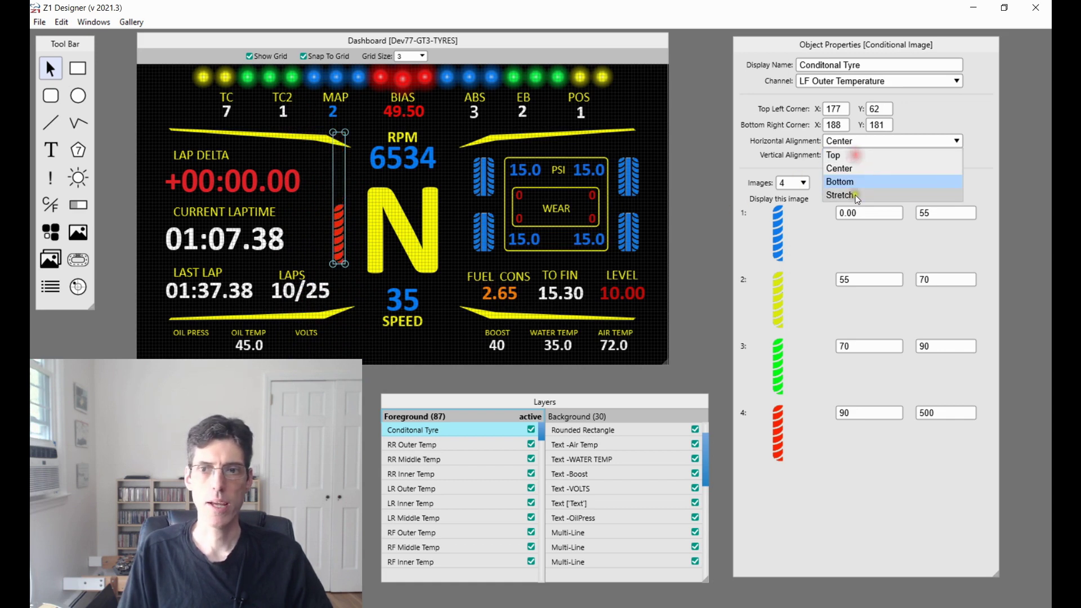
left_click(855, 195)
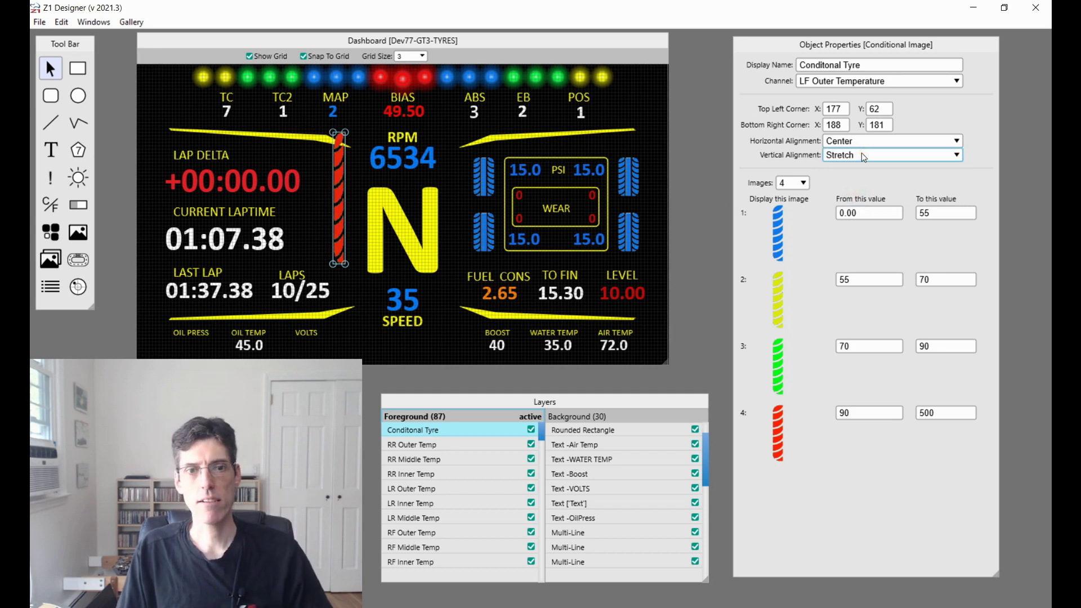
left_click(861, 154)
left_click(848, 171)
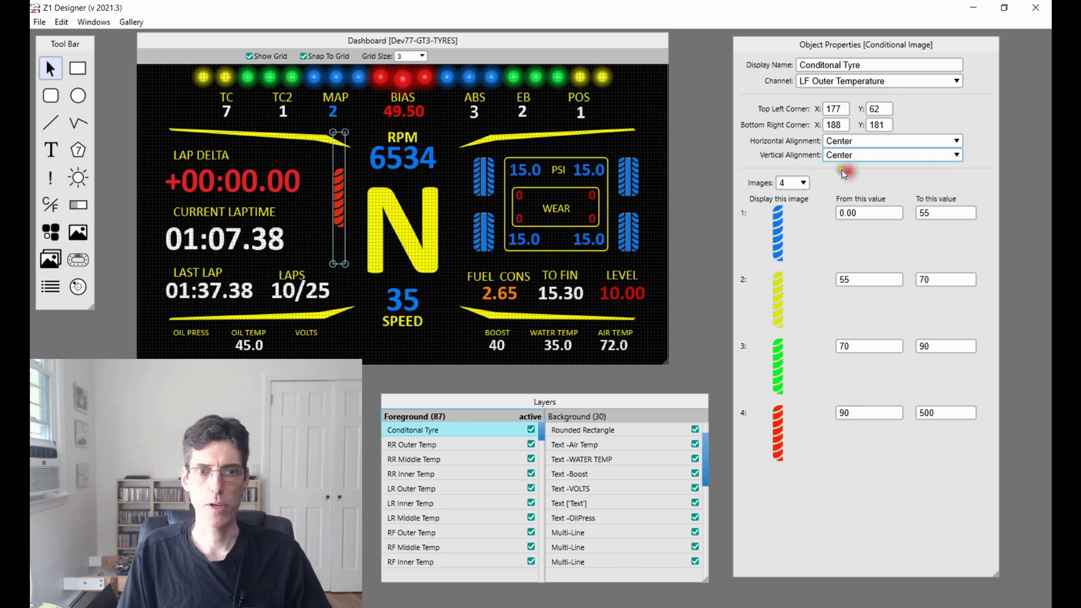
left_click(863, 492)
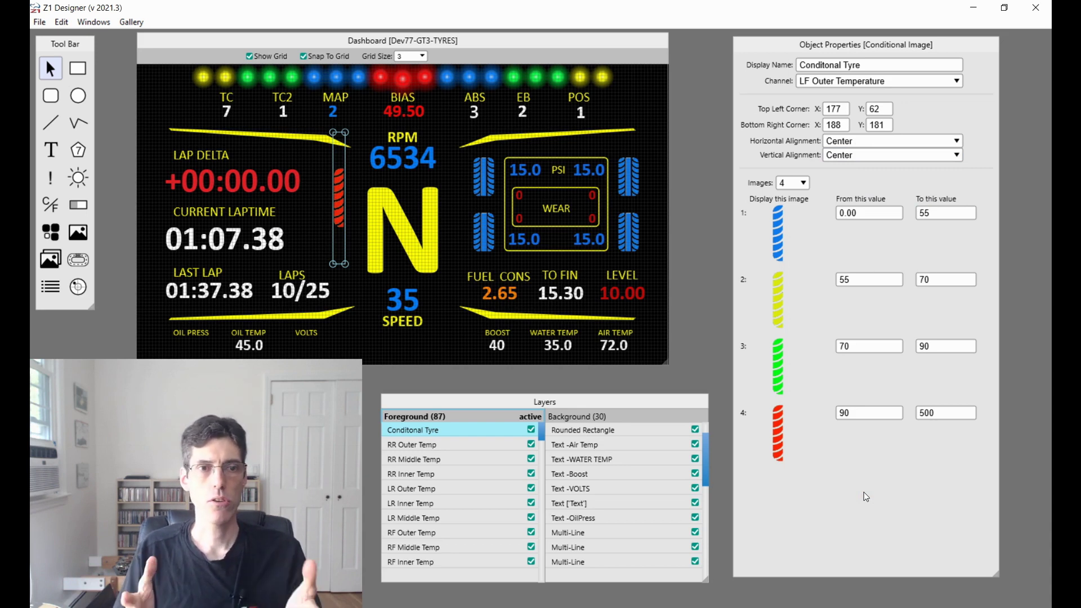
left_click(46, 262)
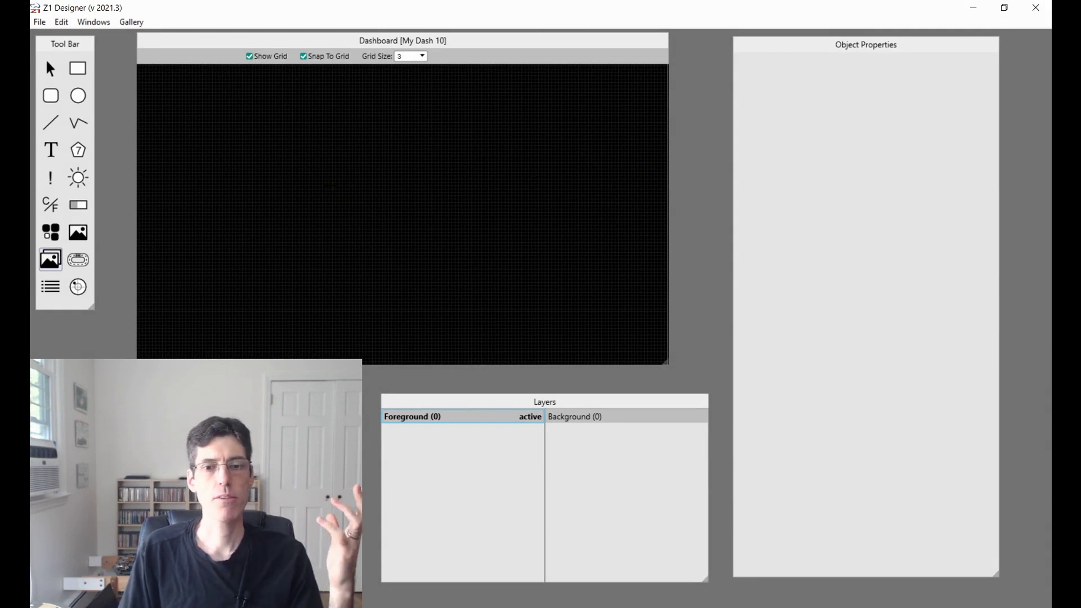
Draw a rectangle about 142 by 54 near the middle of the My Dash 10 dashboard and move it to the background layer.
left_click(78, 68)
left_click_drag(322, 170, 479, 230)
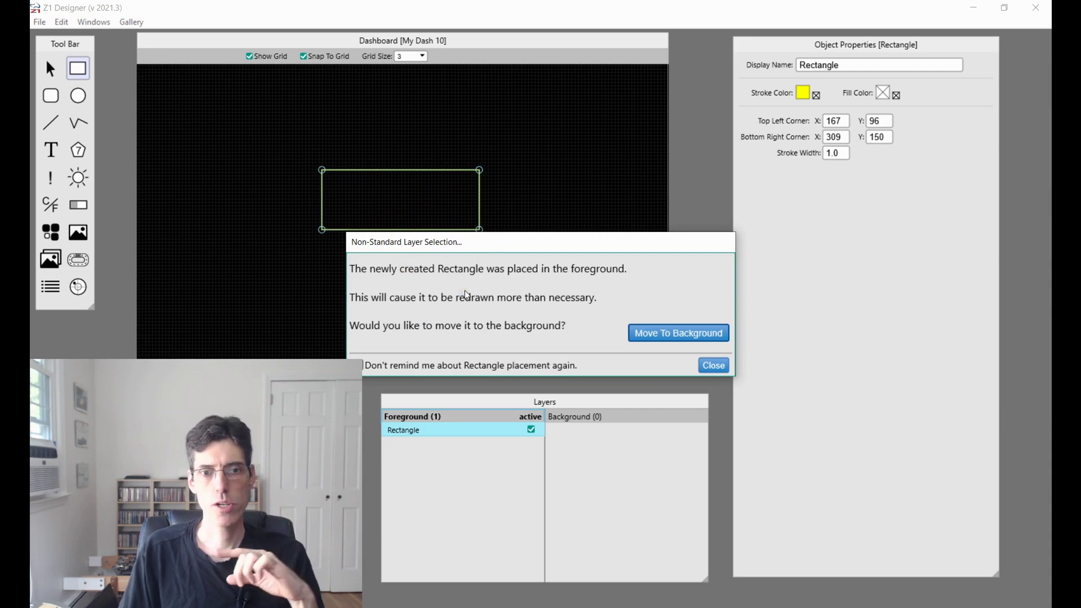
left_click(667, 337)
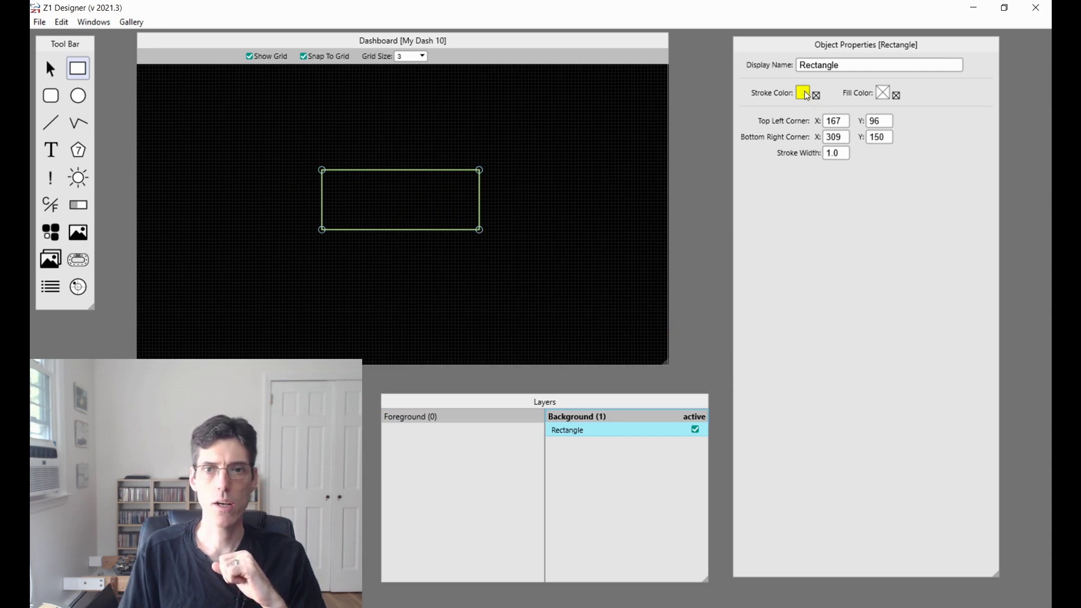
Set the rectangle's stroke width to 3.
left_click(847, 153)
key("BackSpace")
key("BackSpace")
key("BackSpace")
type("3")
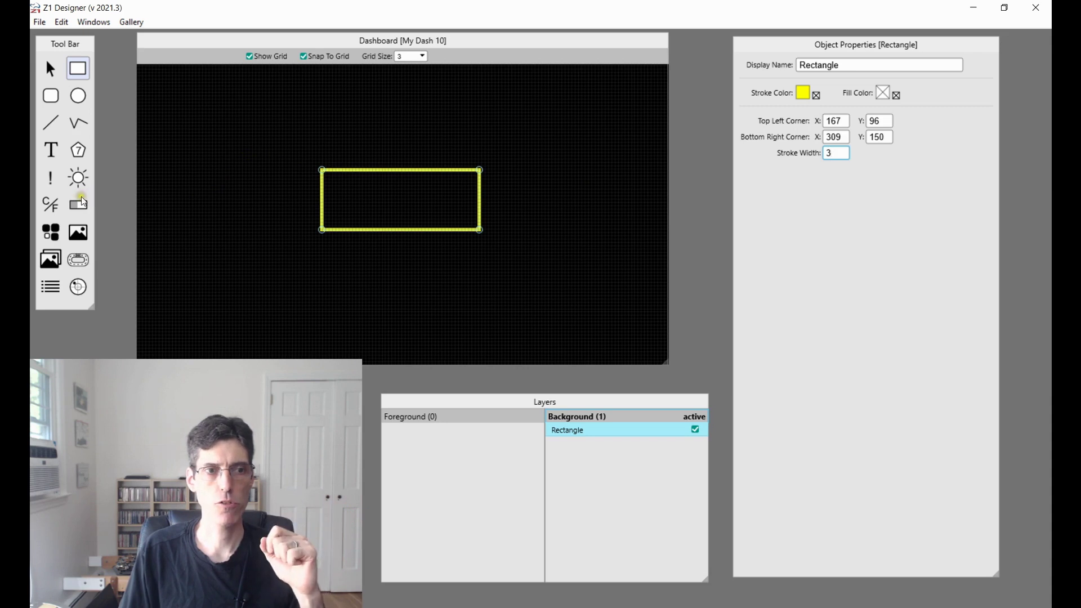
Draw a data channel about 116 by 42 inside the rectangle and move it to the foreground layer.
left_click(78, 149)
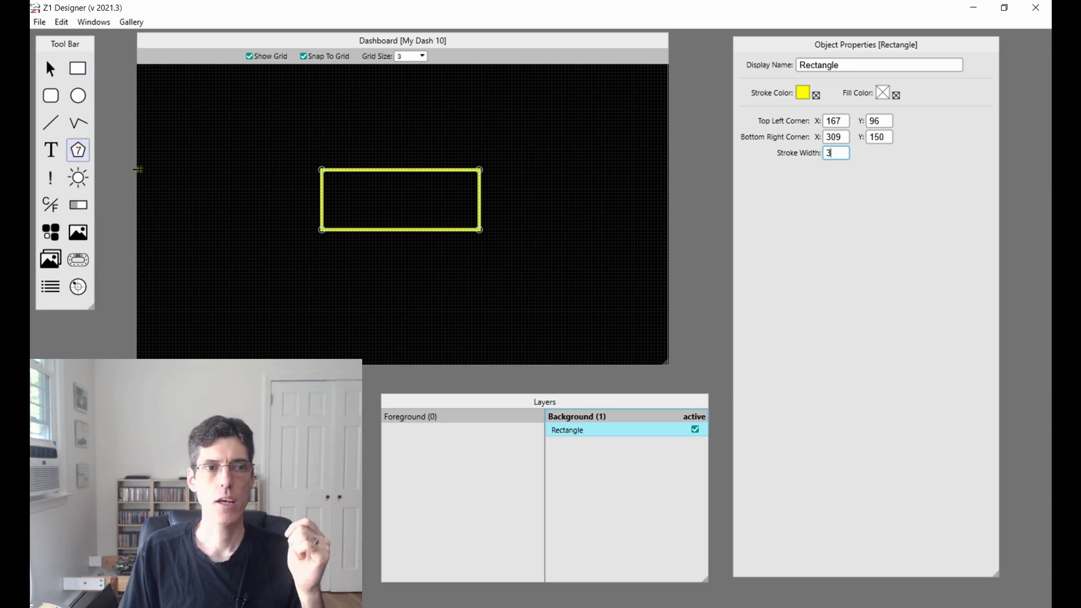
left_click(337, 176)
left_click_drag(338, 176, 465, 223)
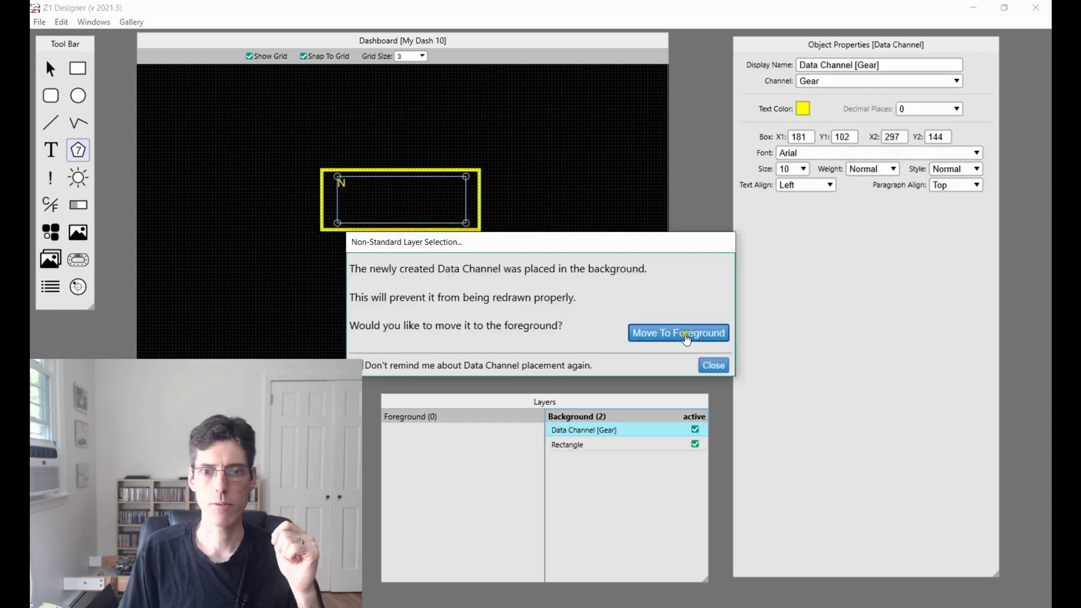
left_click(687, 335)
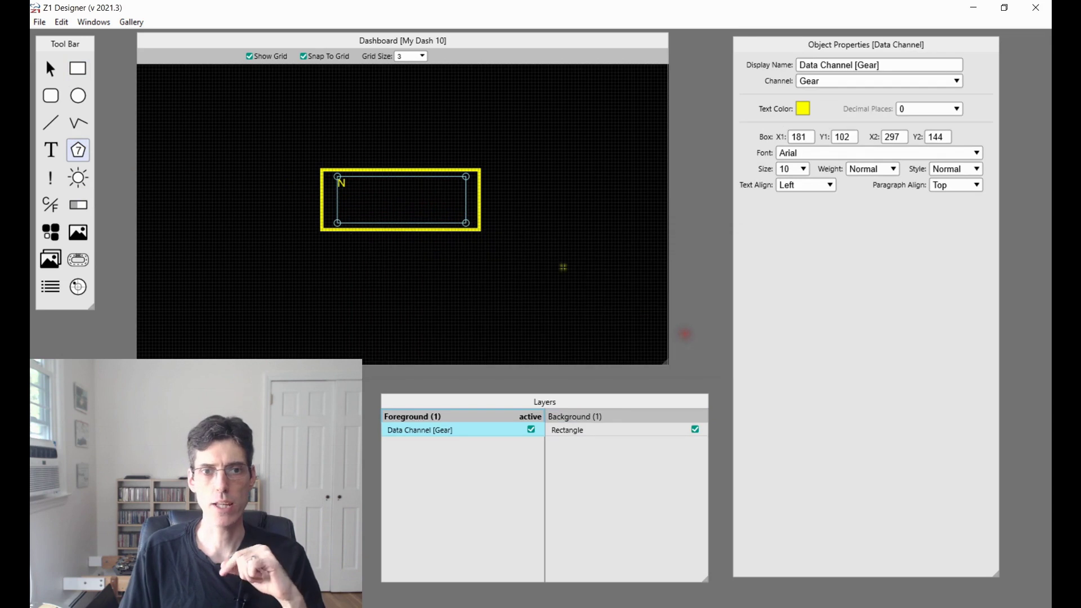
Set the new data channel to show Speed.
left_click(863, 85)
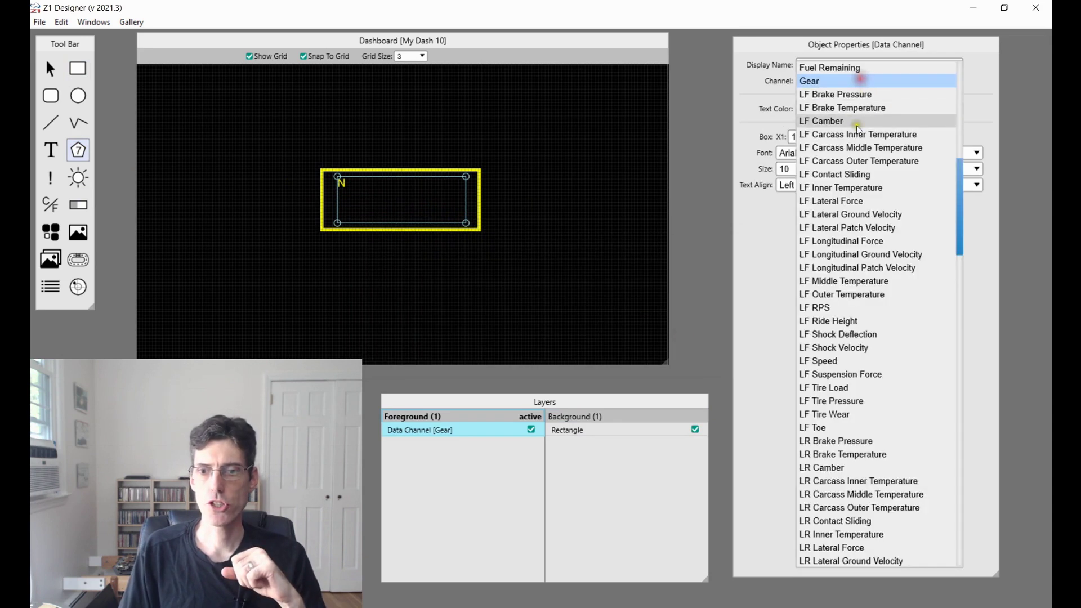
left_click_drag(960, 195, 960, 479)
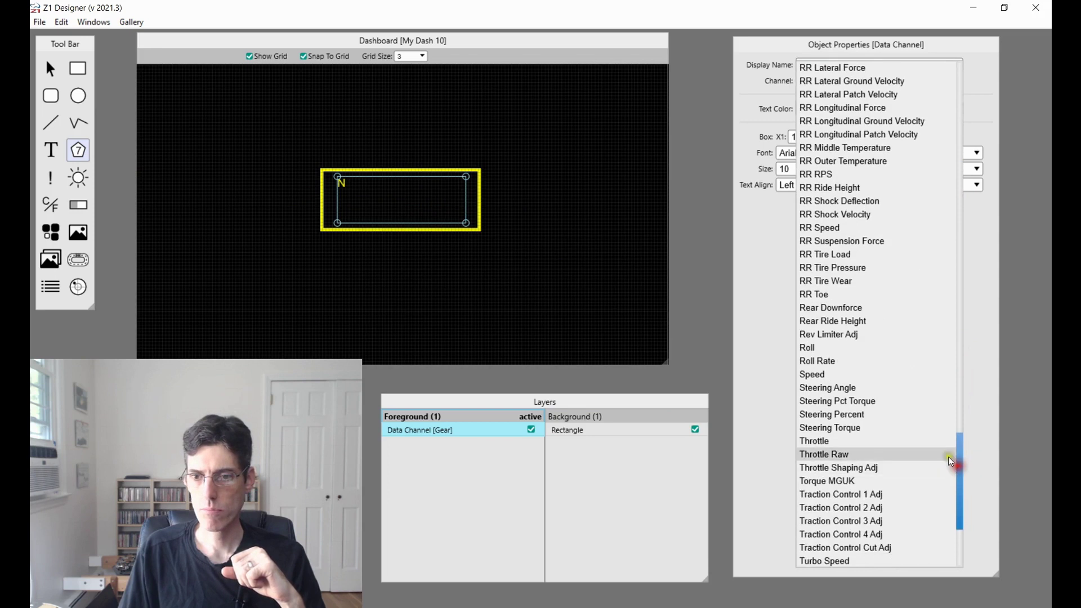
left_click(816, 375)
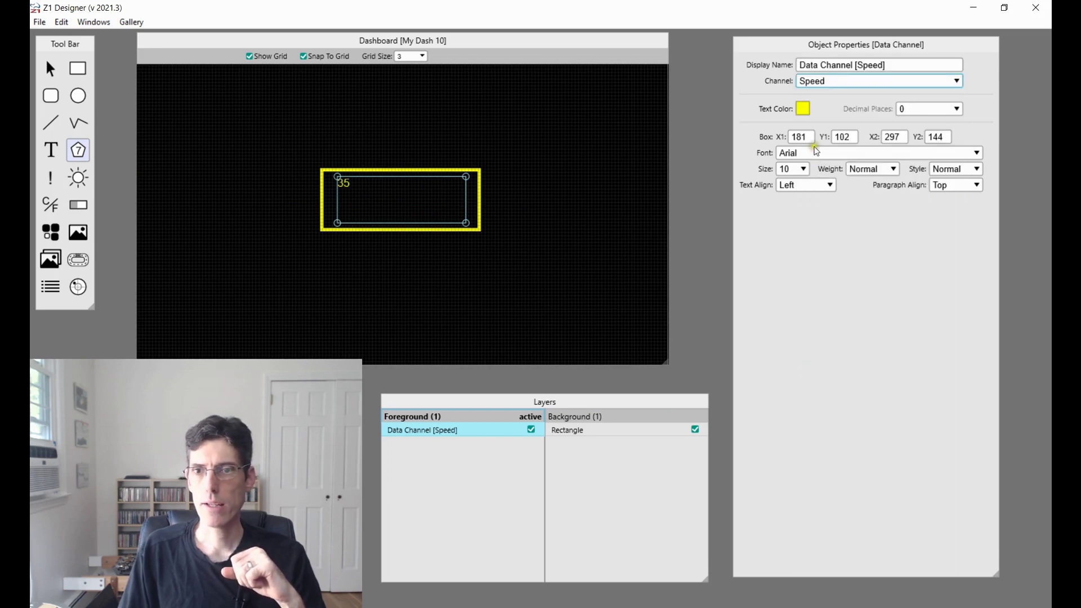
Enlarge the speed value's text, trying sizes 30 and 53 and finishing with size 44.
left_click(790, 170)
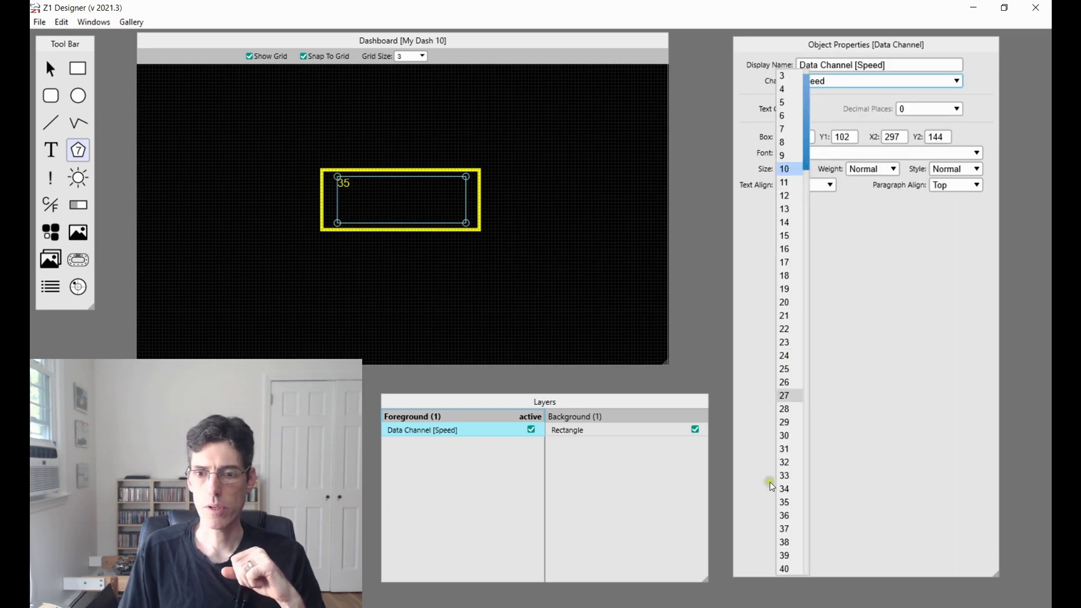
left_click(788, 441)
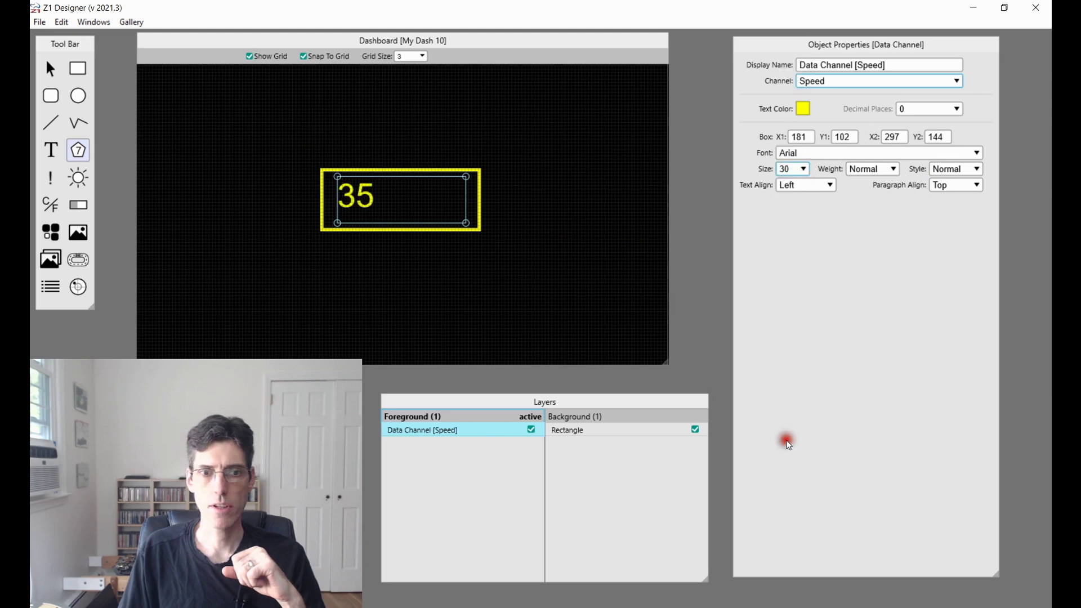
left_click(800, 169)
left_click_drag(807, 203, 811, 241)
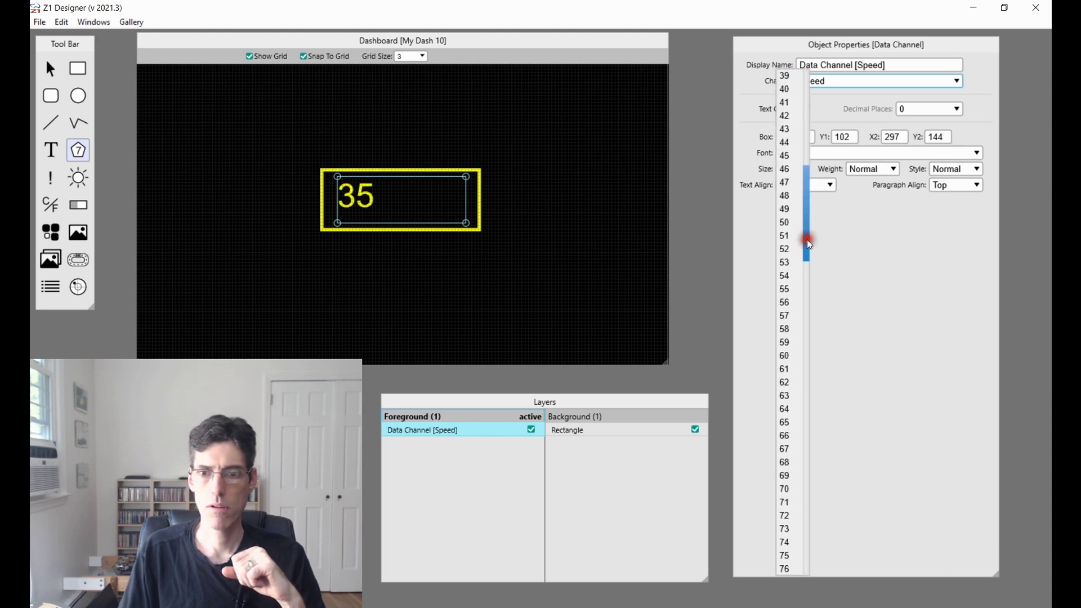
left_click(788, 259)
left_click(801, 170)
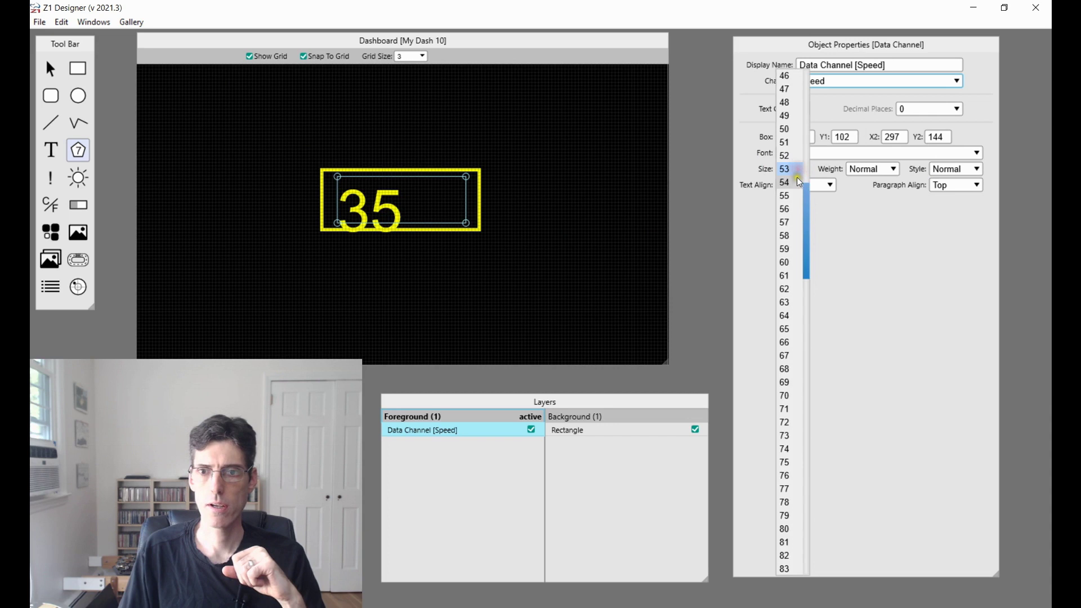
left_click(789, 157)
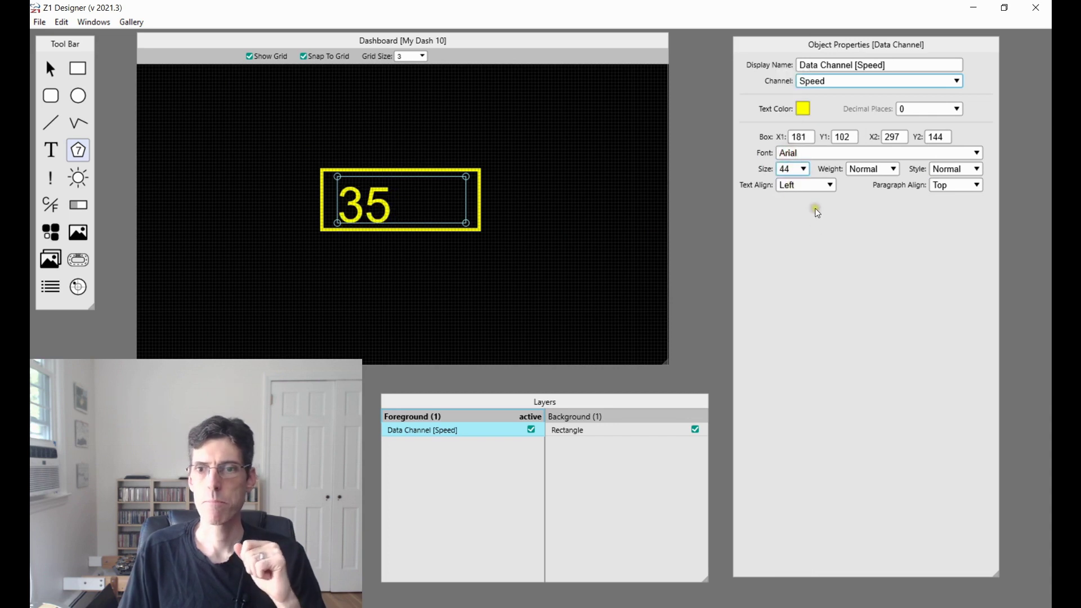
Set the speed value's text alignment to Center and deselect the object.
left_click(821, 186)
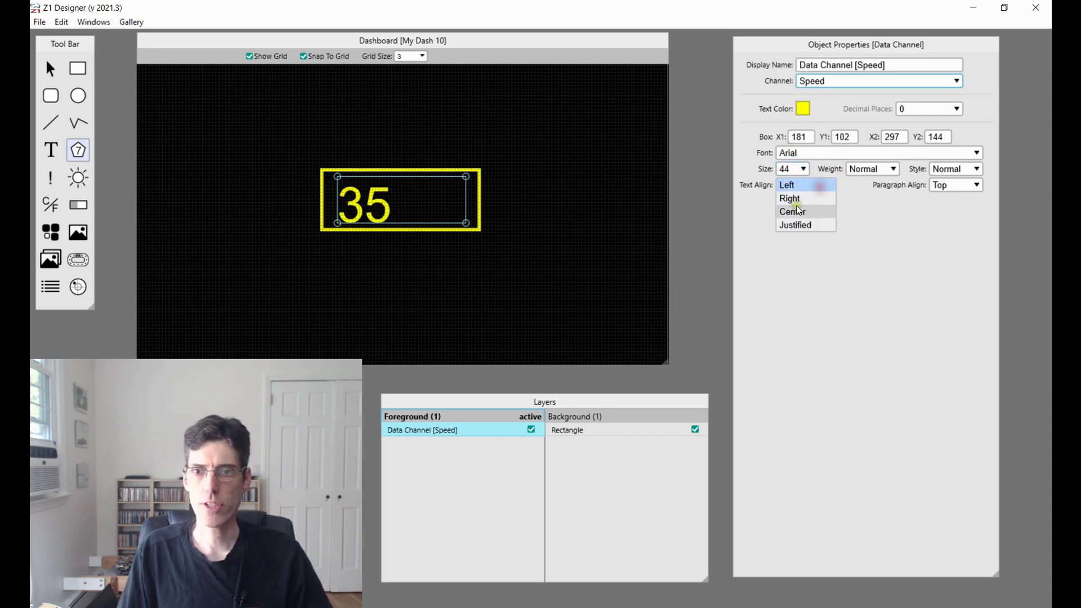
left_click(790, 212)
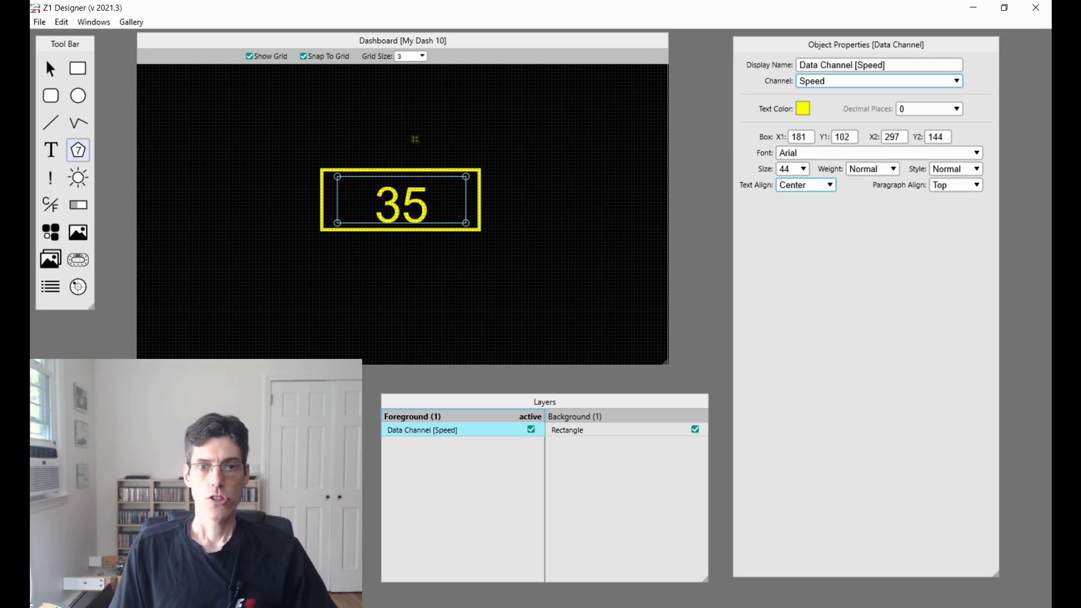
left_click(77, 68)
left_click(50, 69)
left_click(258, 102)
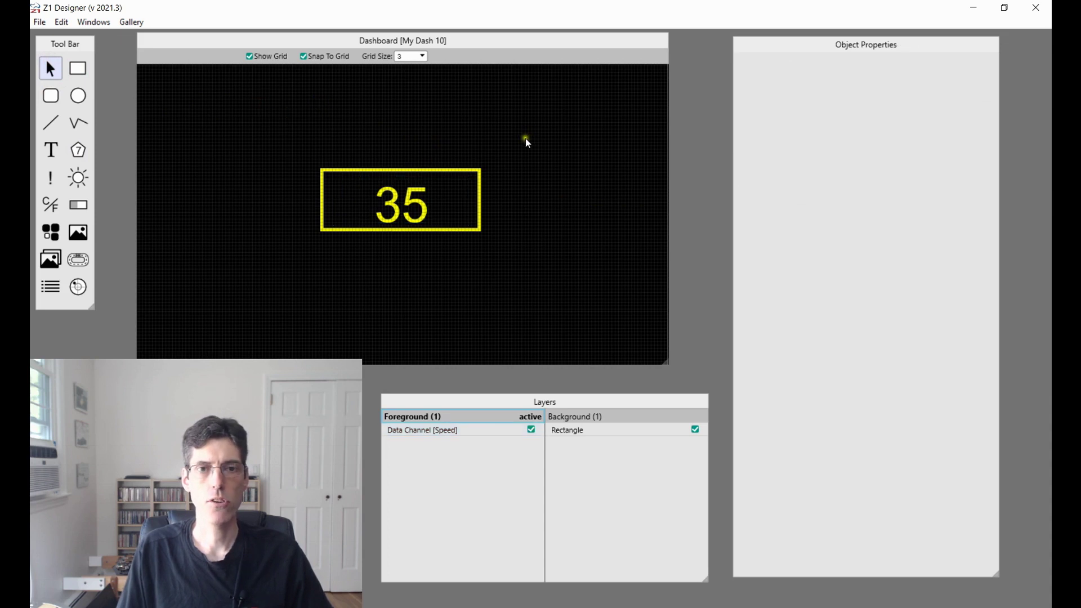
Open the text color of the Speed data channel and start adding a new conditional color.
left_click(415, 200)
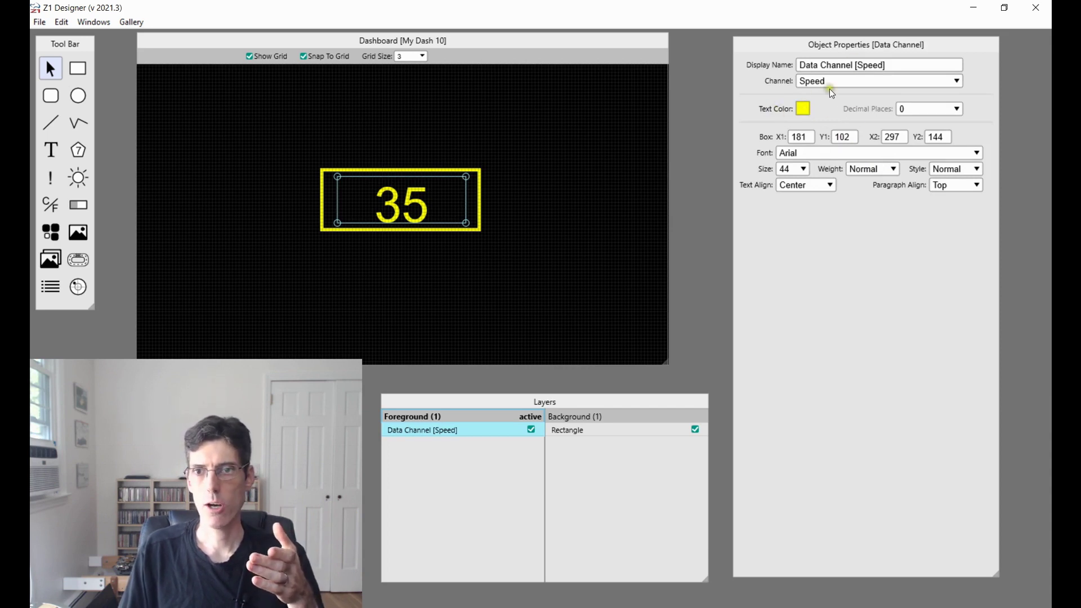
left_click(800, 115)
left_click_drag(569, 181, 495, 130)
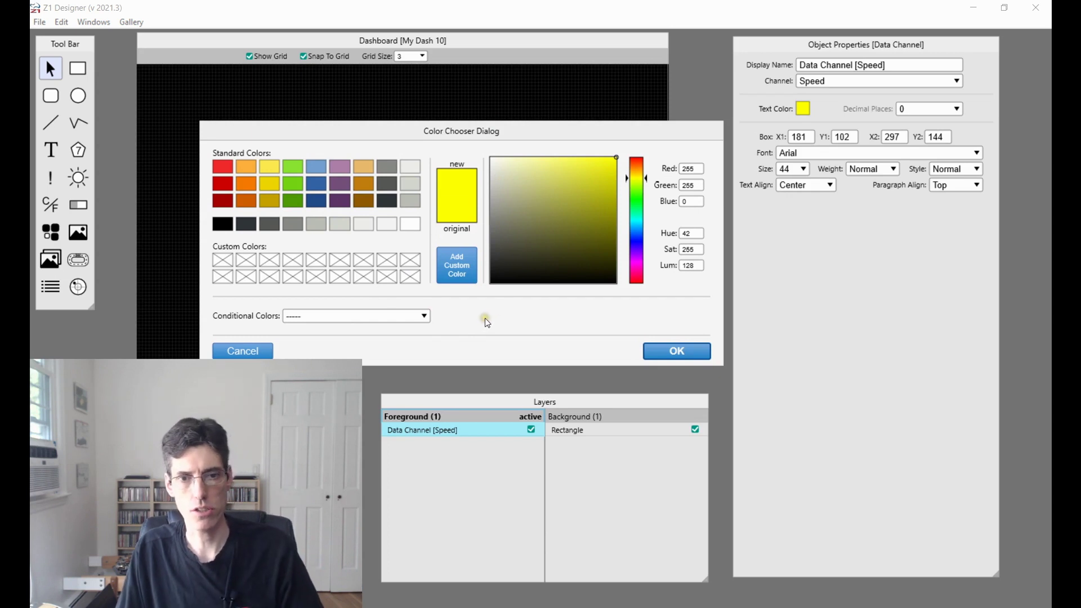
left_click(425, 315)
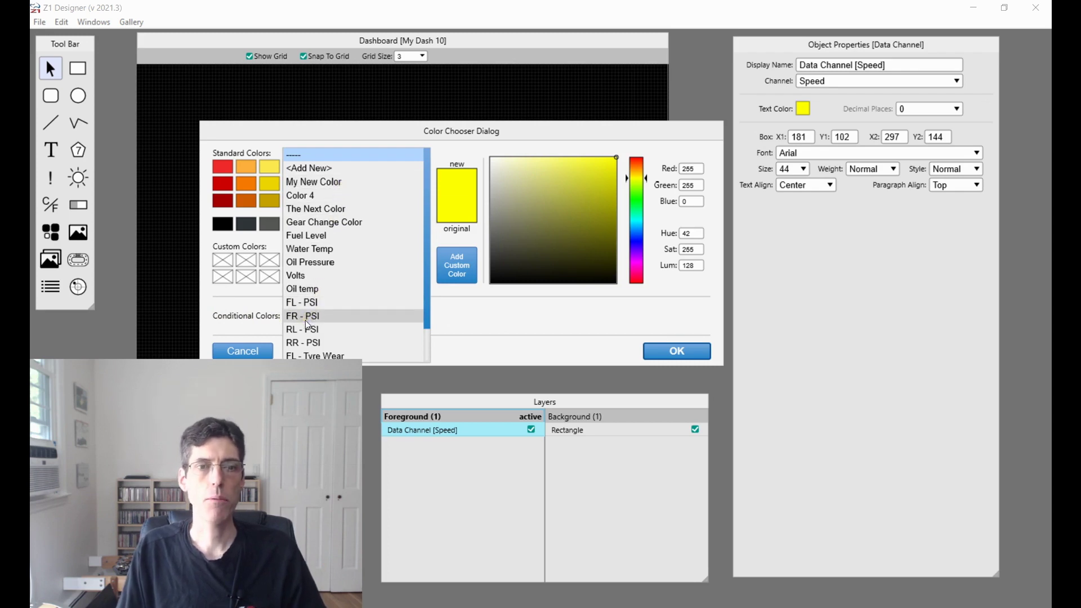
left_click(319, 168)
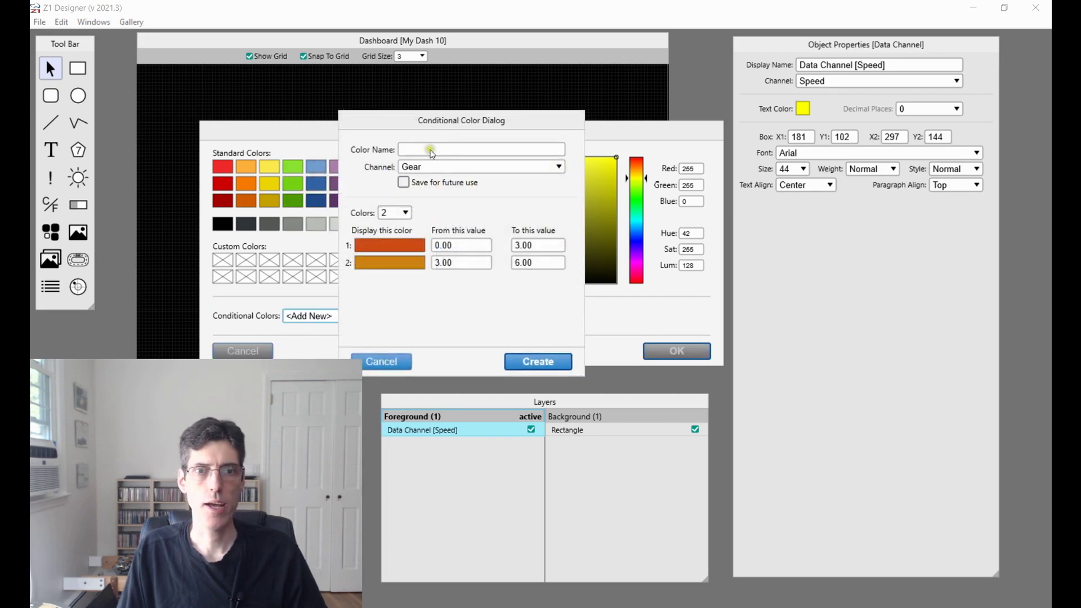
left_click_drag(471, 123, 462, 122)
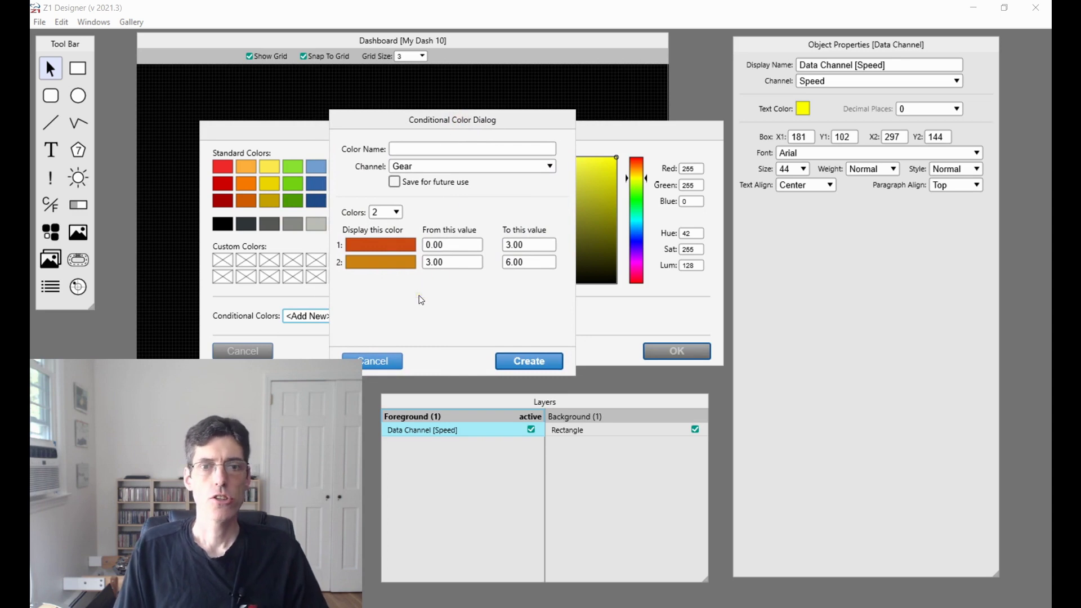
Name the conditional color "Speed Color" and base it on the Speed channel.
left_click(435, 149)
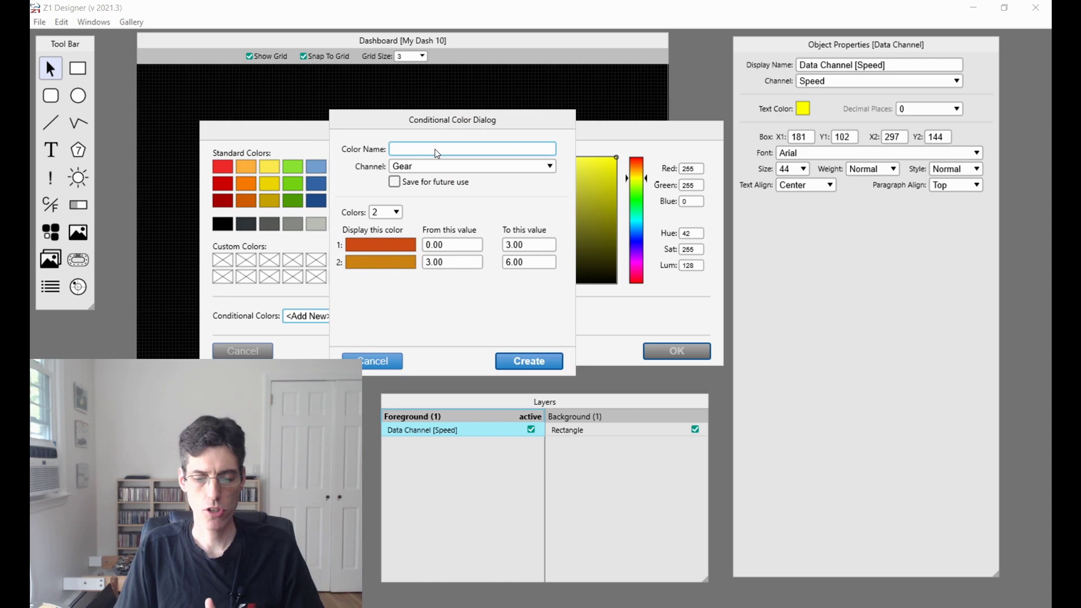
type("Speed Color")
left_click(435, 166)
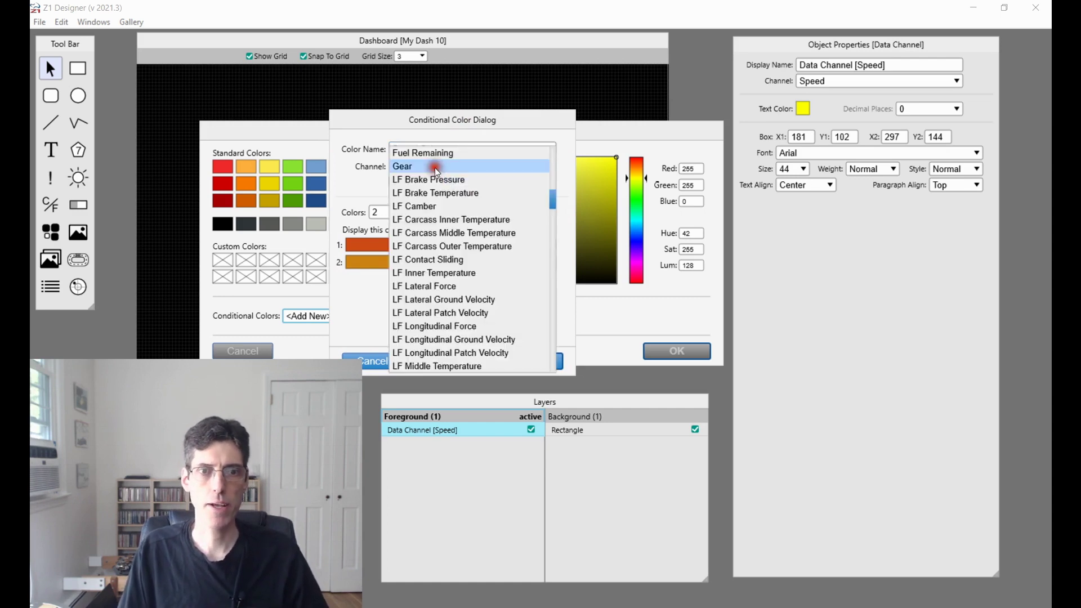
left_click_drag(550, 204, 549, 333)
left_click(422, 299)
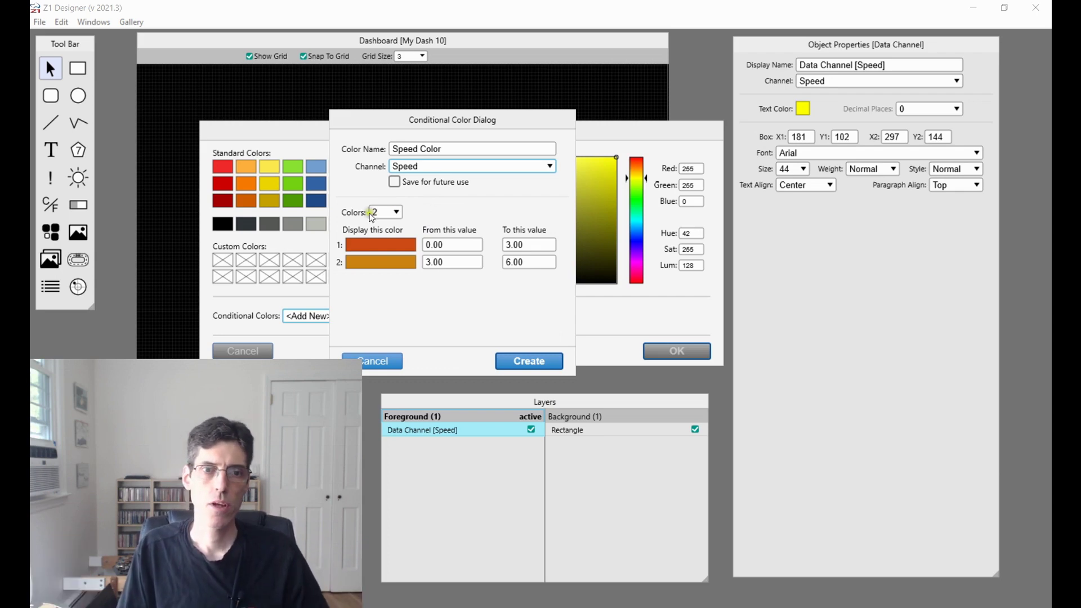
Set the number of colors in the conditional color to 3.
left_click(394, 214)
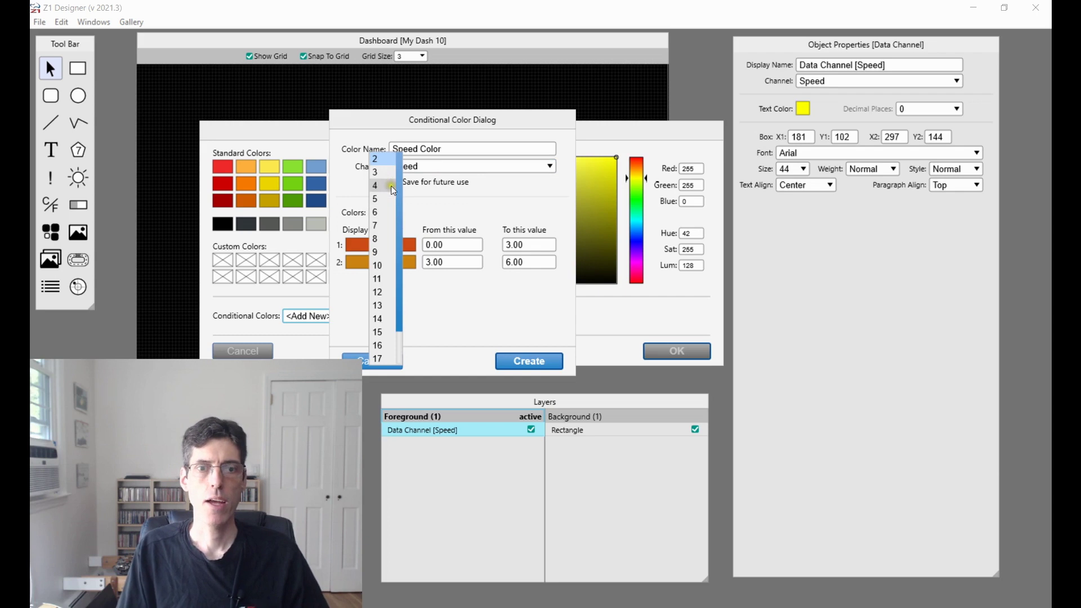
mouse_move(396, 204)
left_mouse_down()
mouse_move(397, 258)
mouse_move(395, 213)
left_mouse_up()
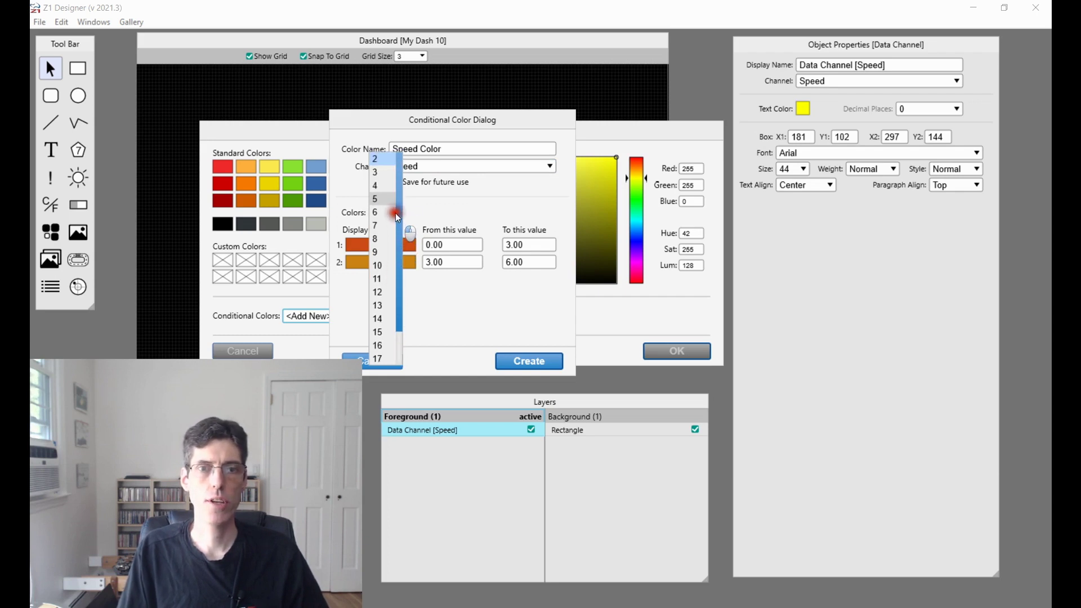
left_click(382, 173)
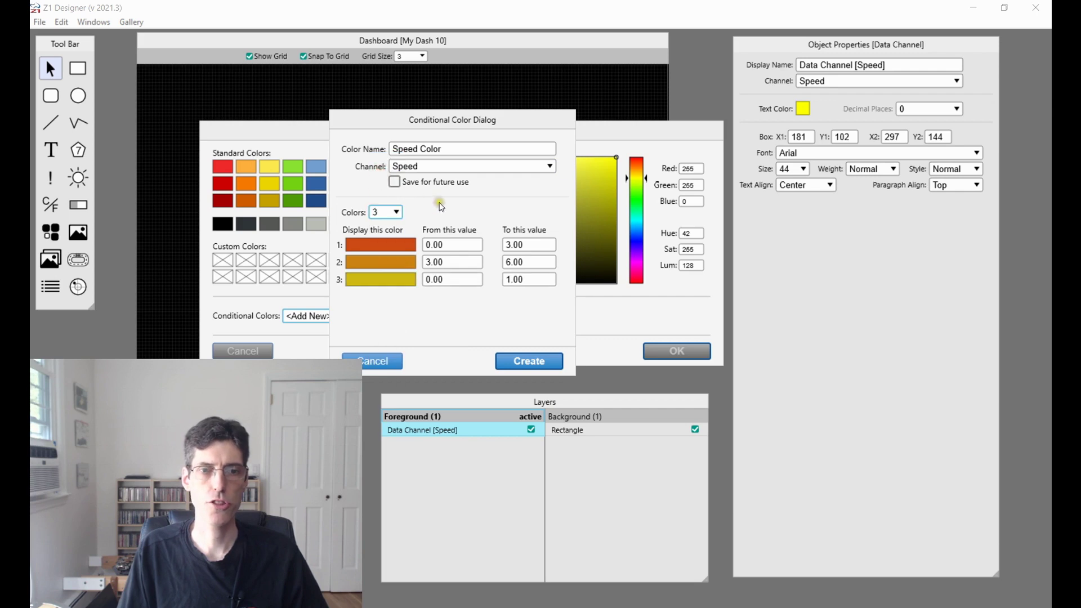
Change the first conditional color to the standard light green (138, 226, 52).
left_click(383, 248)
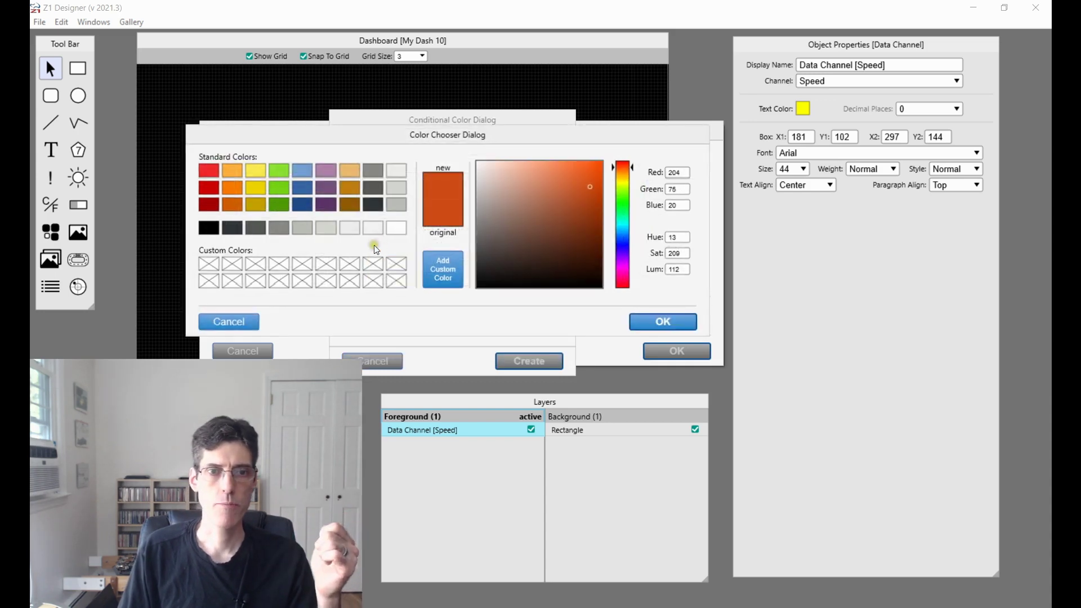
left_click(234, 327)
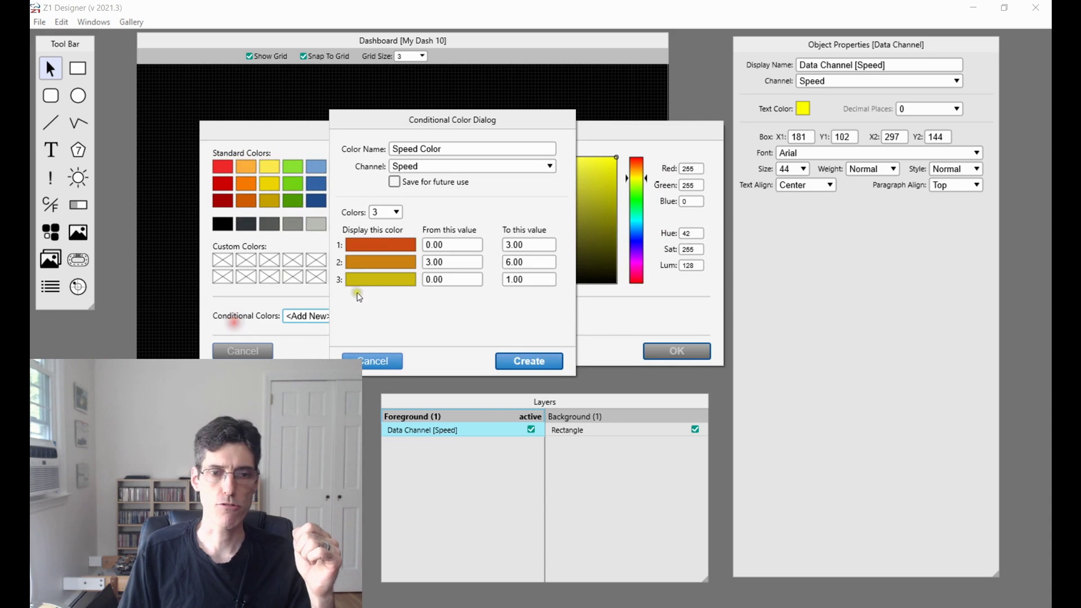
left_click(382, 248)
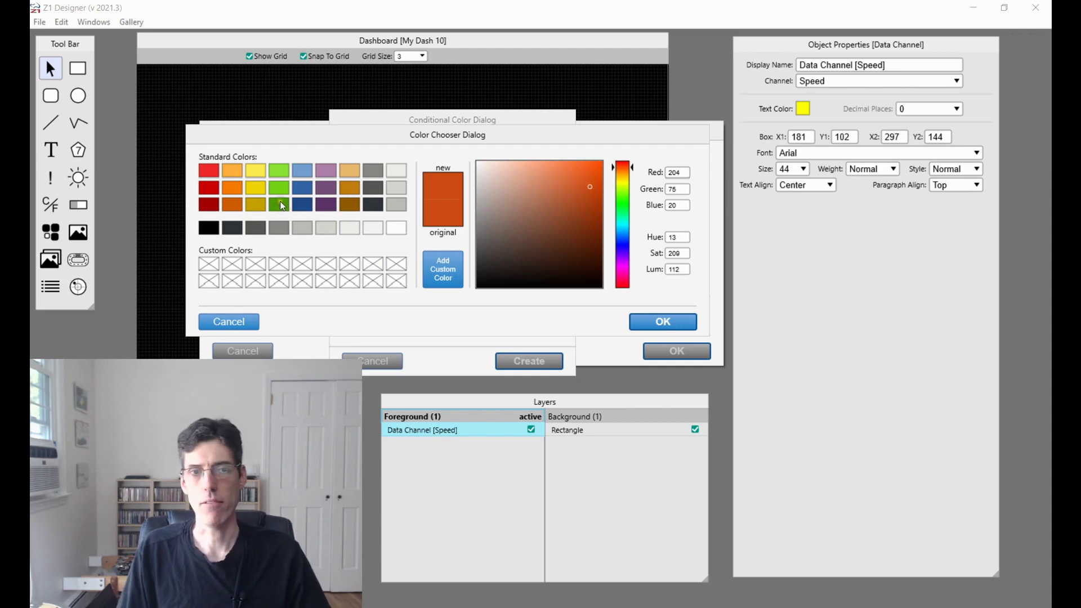
left_click(281, 170)
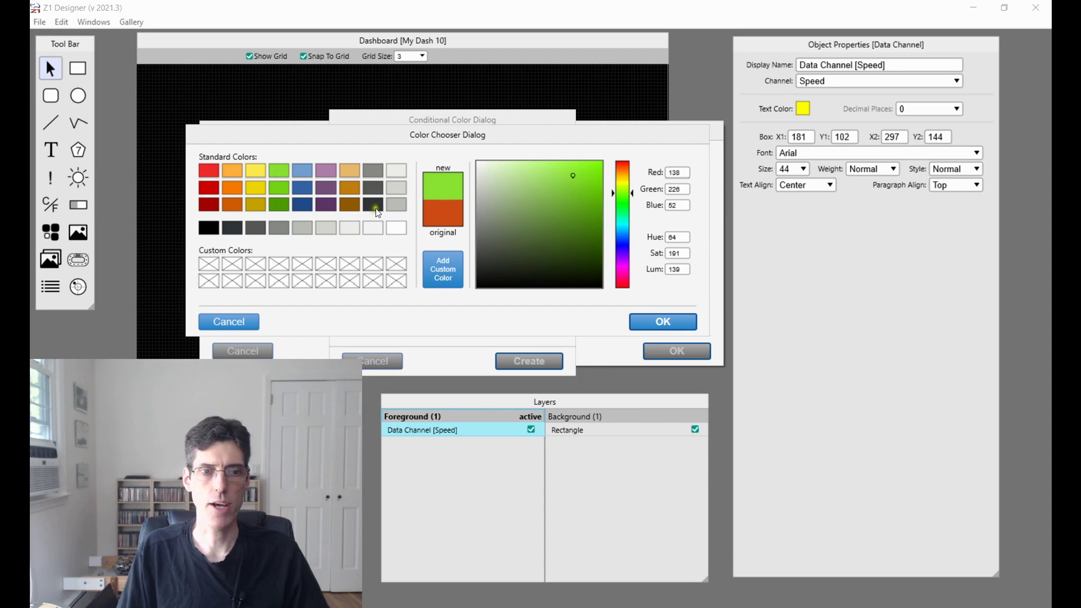
left_click(652, 322)
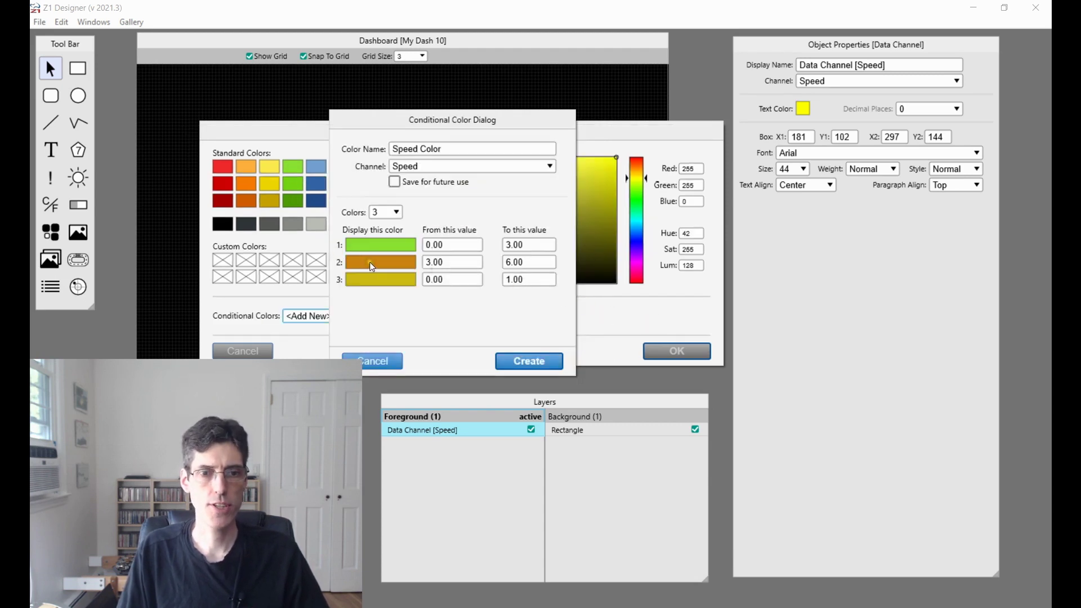
Change the second conditional color to the standard light yellow and the third to the standard light red (239, 41, 41).
left_click(370, 262)
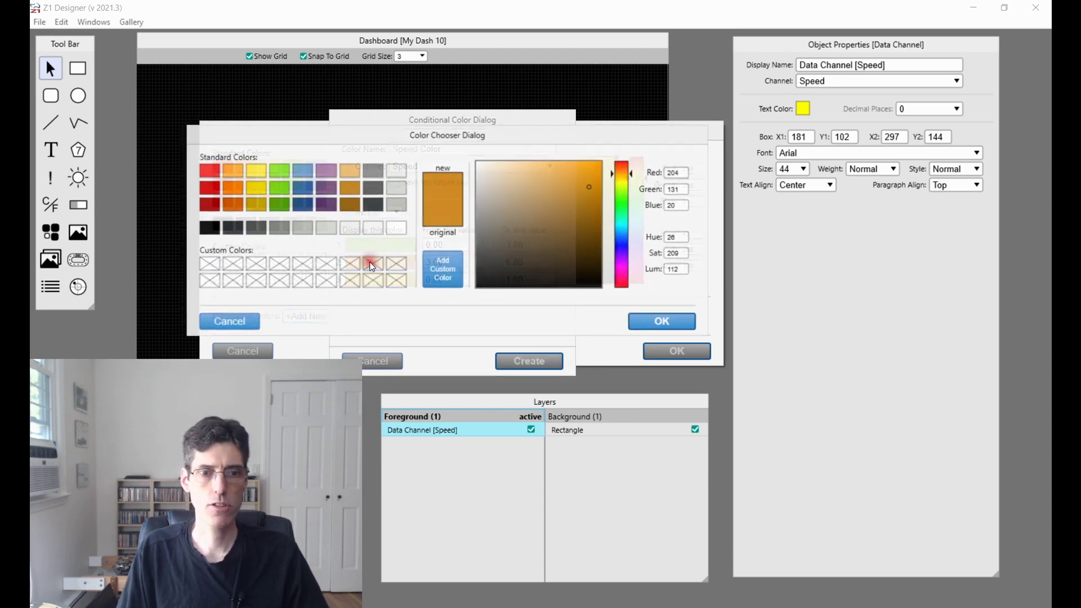
left_click(254, 170)
left_click(664, 320)
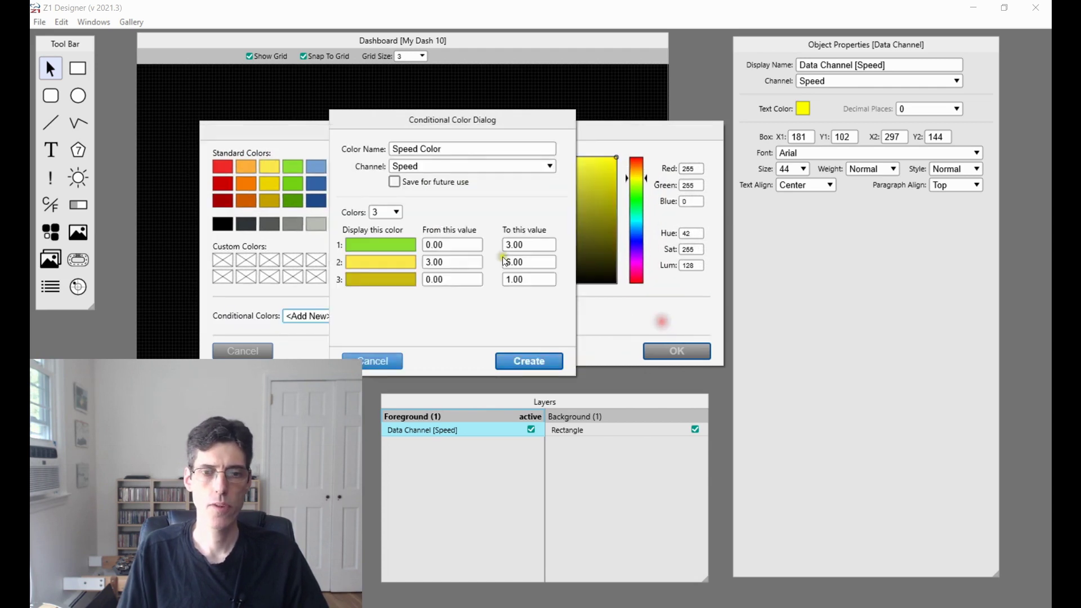
left_click(373, 282)
left_click(208, 170)
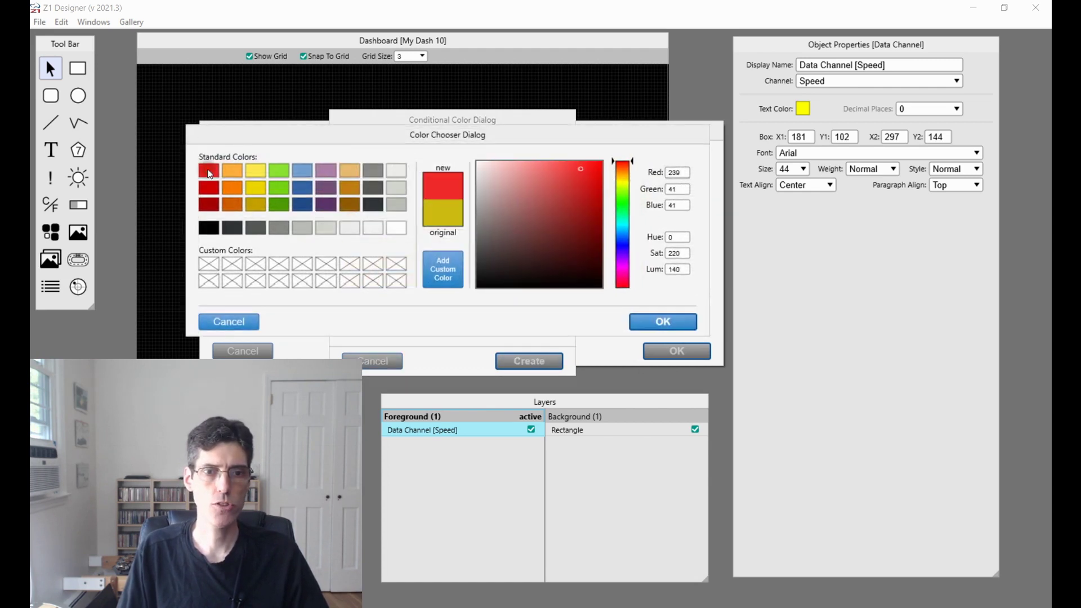
left_click(649, 324)
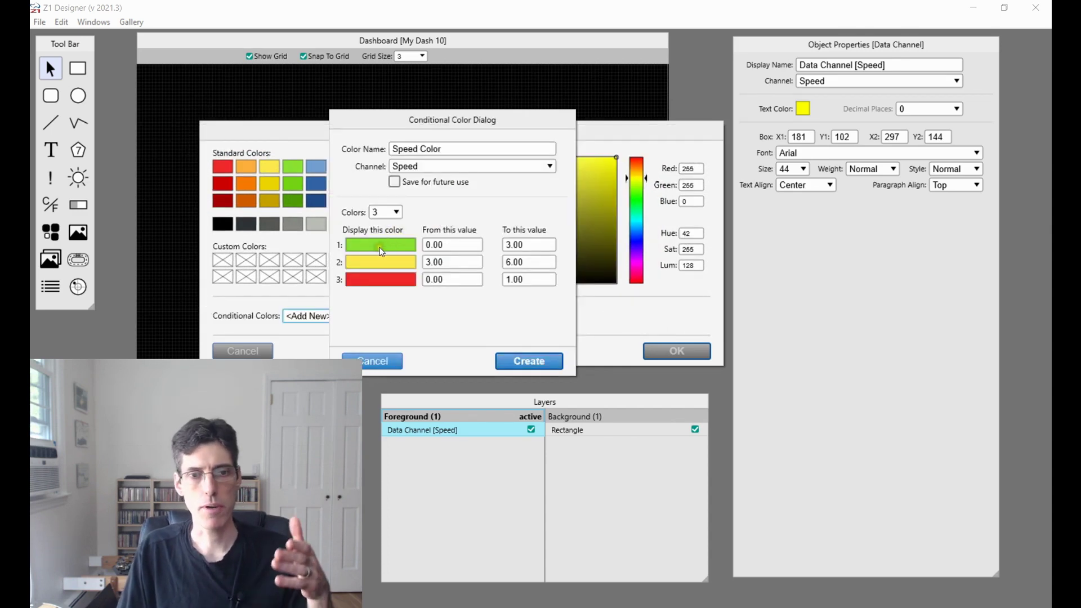
Set the first color's upper limit to 100 and the second color's range from 100 to 200.
left_click(449, 244)
left_click(515, 244)
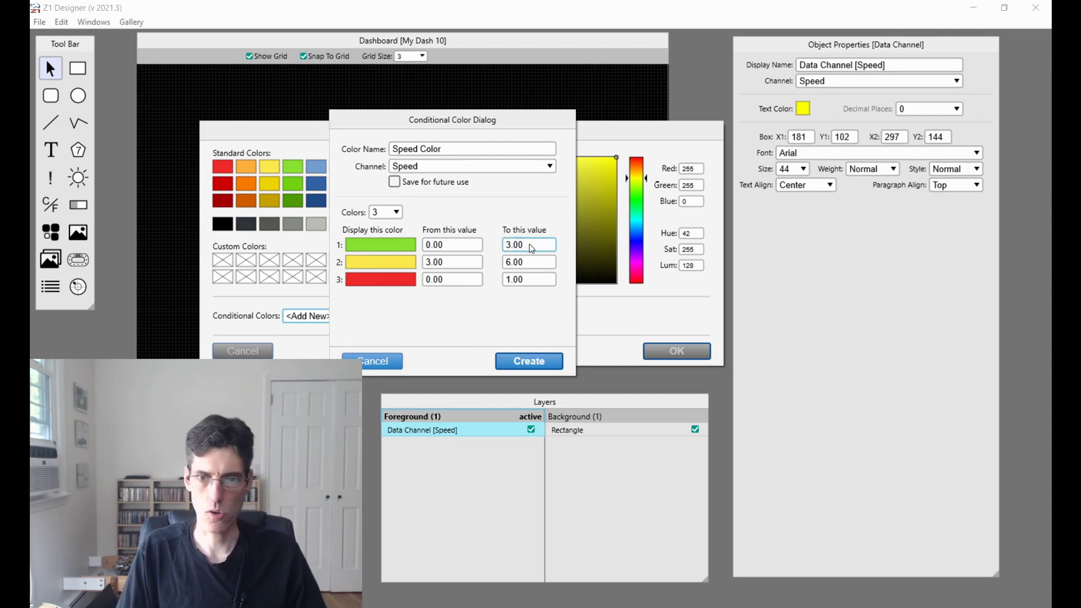
left_click(456, 263)
type("100")
key("Tab")
key("BackSpace")
key("BackSpace")
key("BackSpace")
key("BackSpace")
type("200")
key("Tab")
Set the third color's range from 200 to 400.
key("BackSpace")
key("BackSpace")
key("BackSpace")
key("BackSpace")
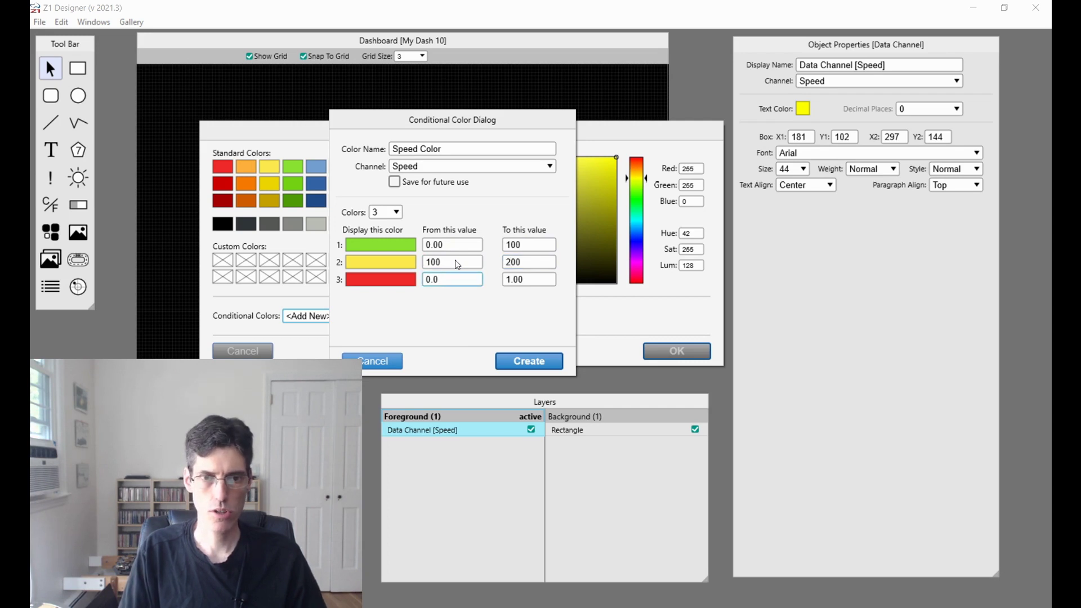
type("200")
key("Tab")
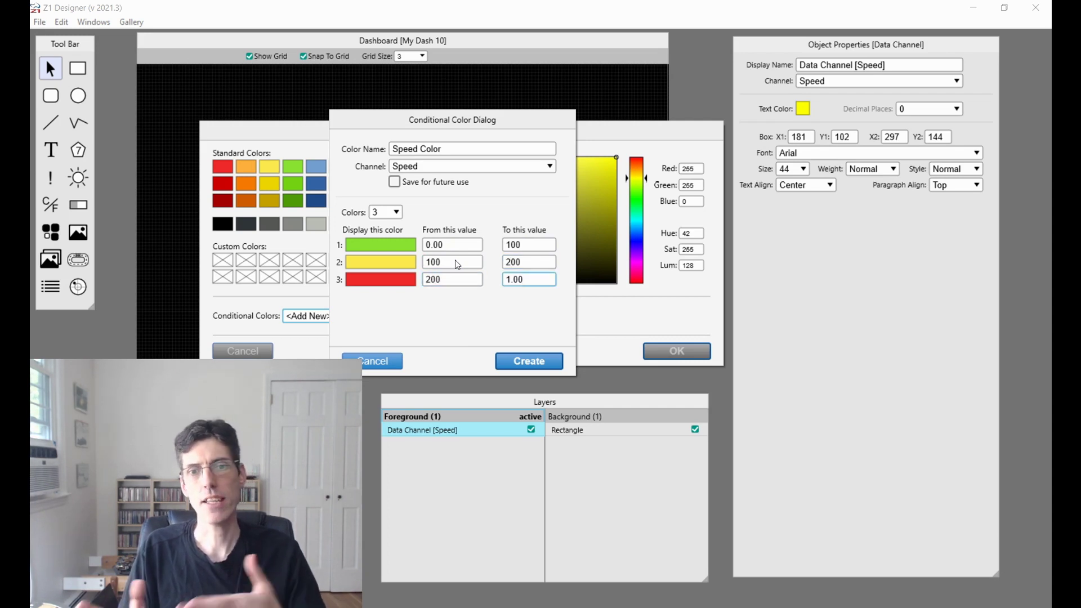
key("BackSpace")
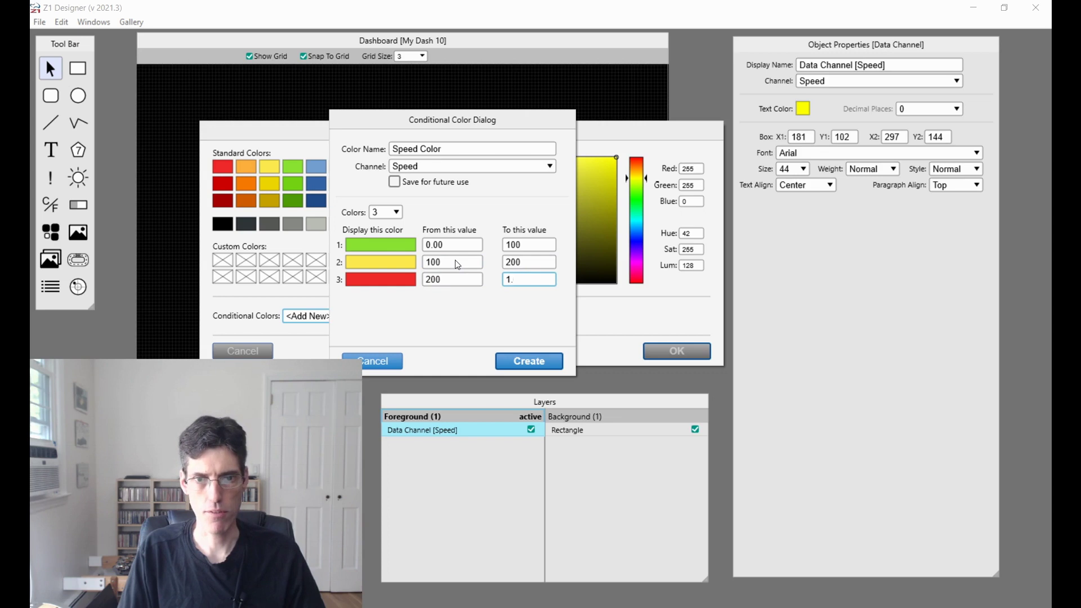
type("400")
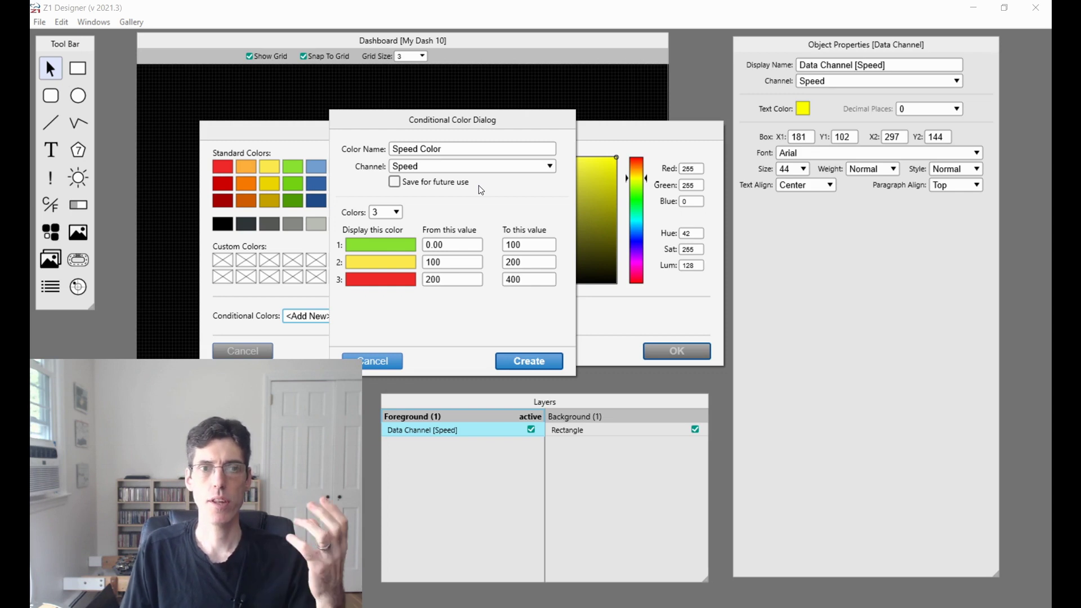
left_click(394, 181)
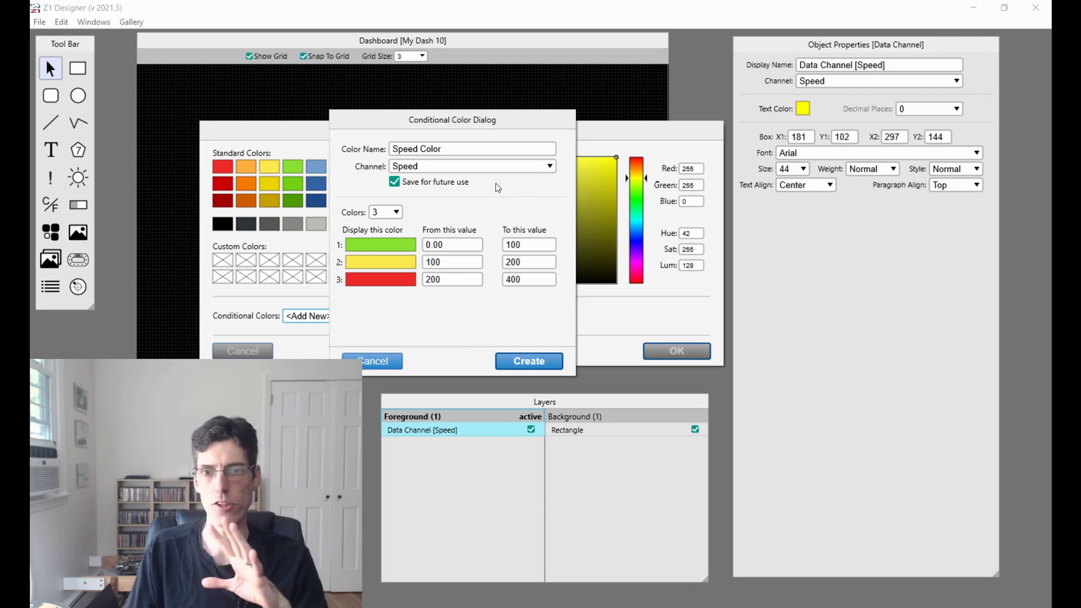
left_click(404, 199)
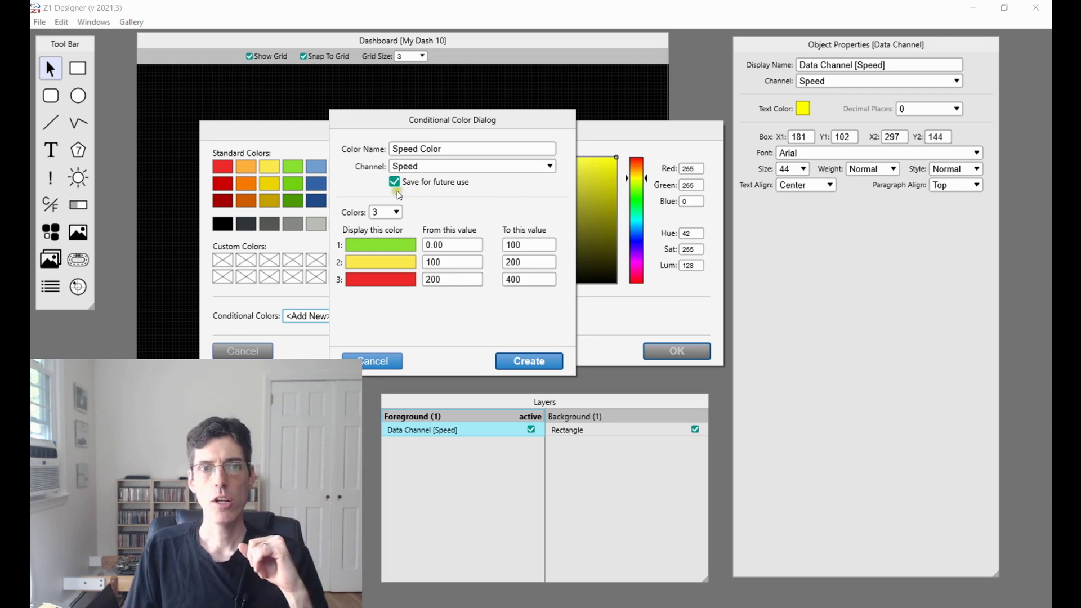
left_click(396, 184)
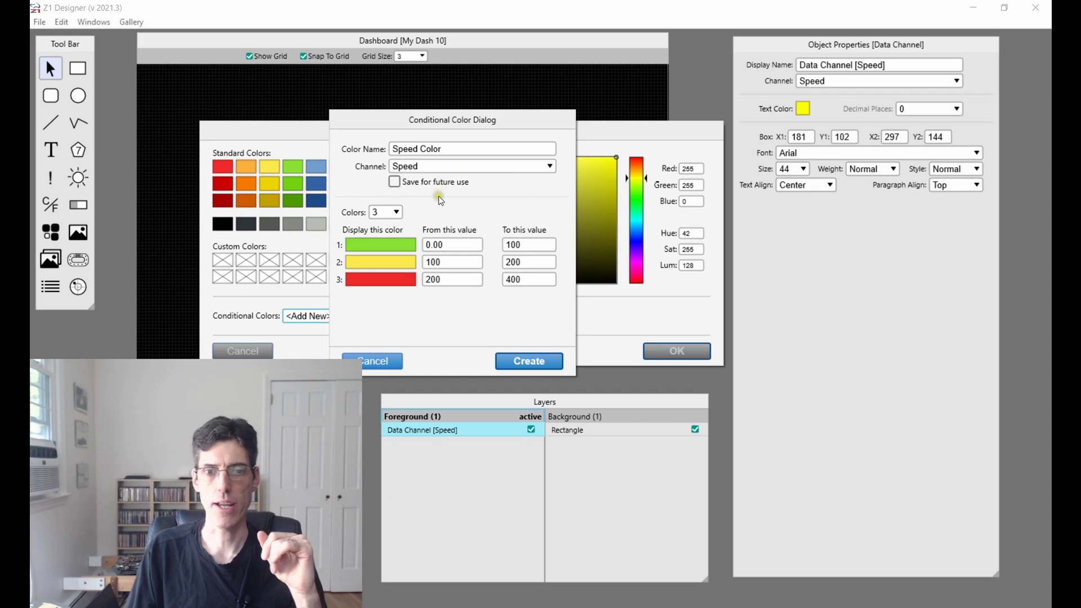
Create the Speed Color conditional color and apply it as the Speed data channel's text color.
left_click(518, 360)
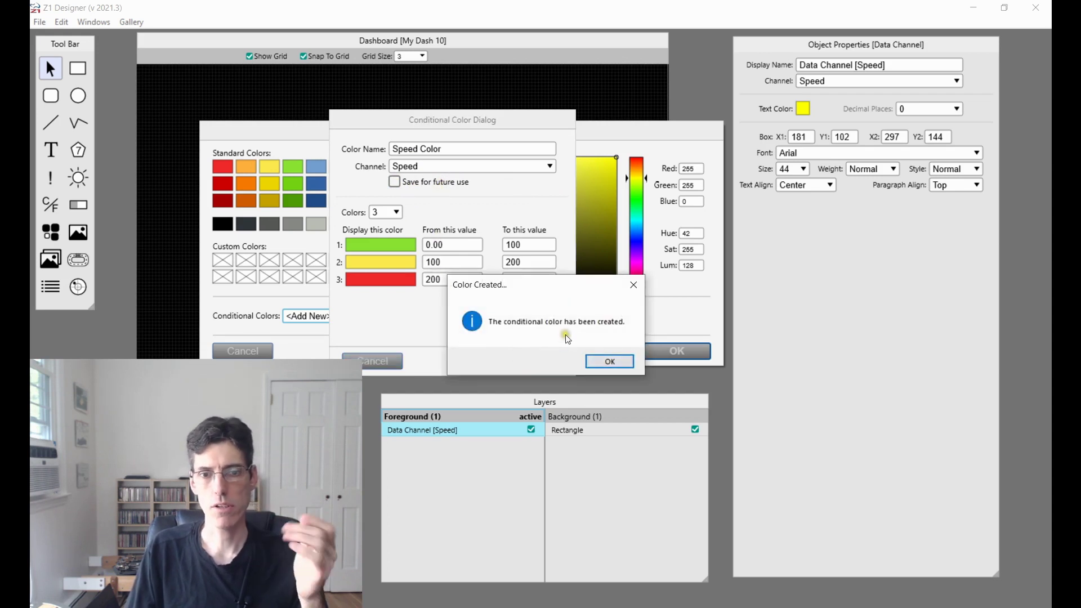
left_click(596, 361)
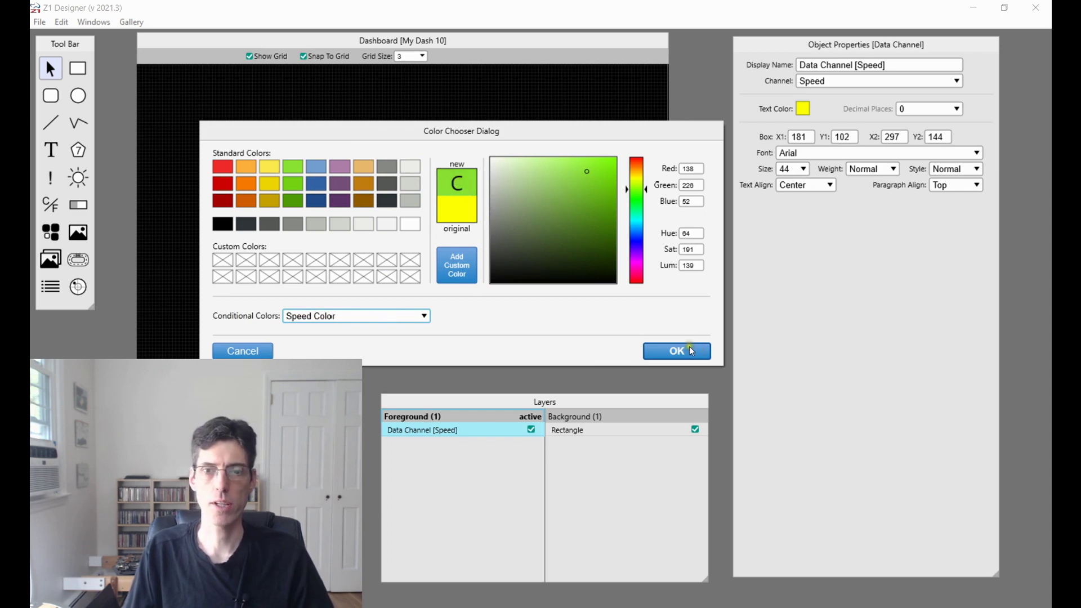
left_click(670, 348)
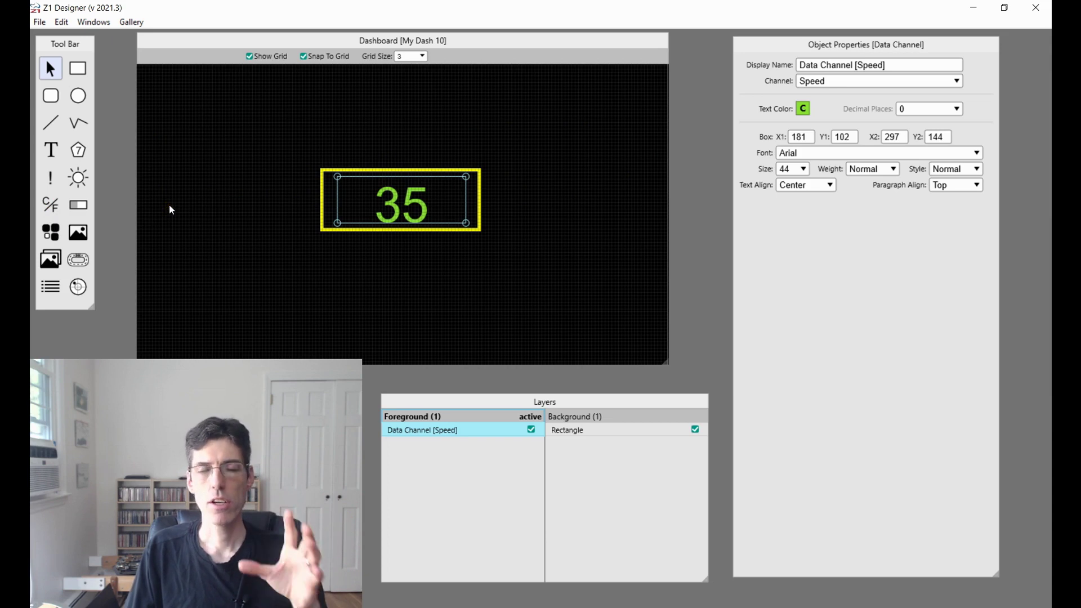
left_click(93, 22)
mouse_move(70, 24)
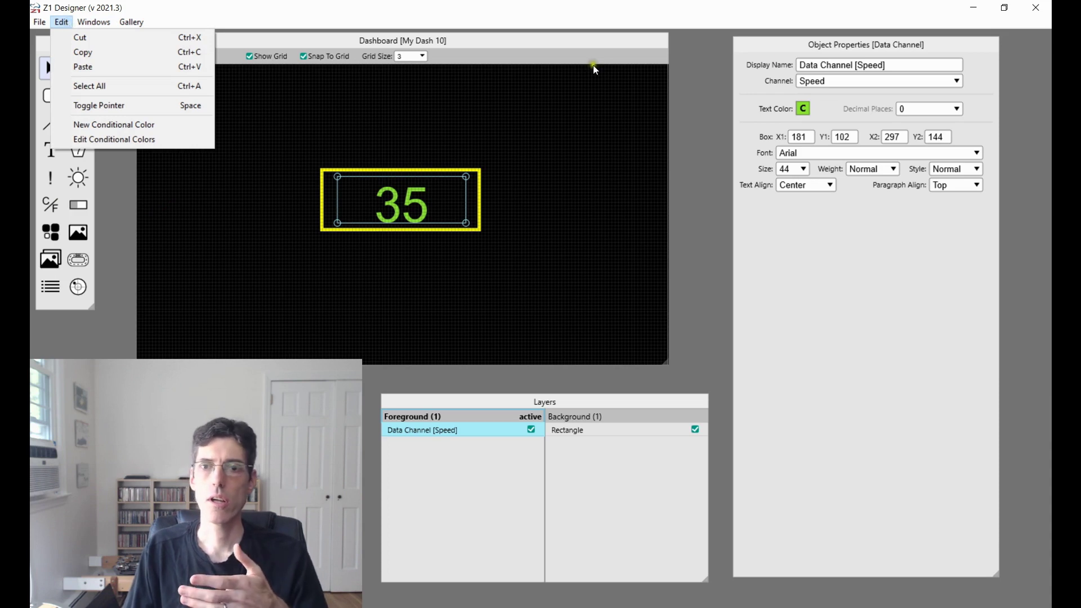
left_click(798, 49)
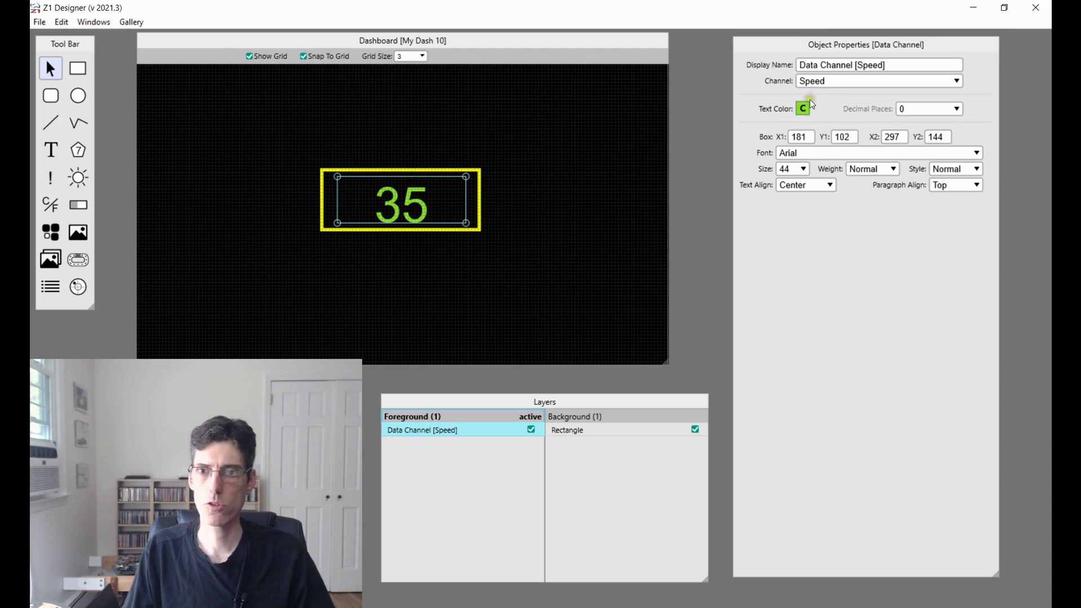
Open the form for a new conditional color to view its settings and close it without creating one.
left_click(60, 21)
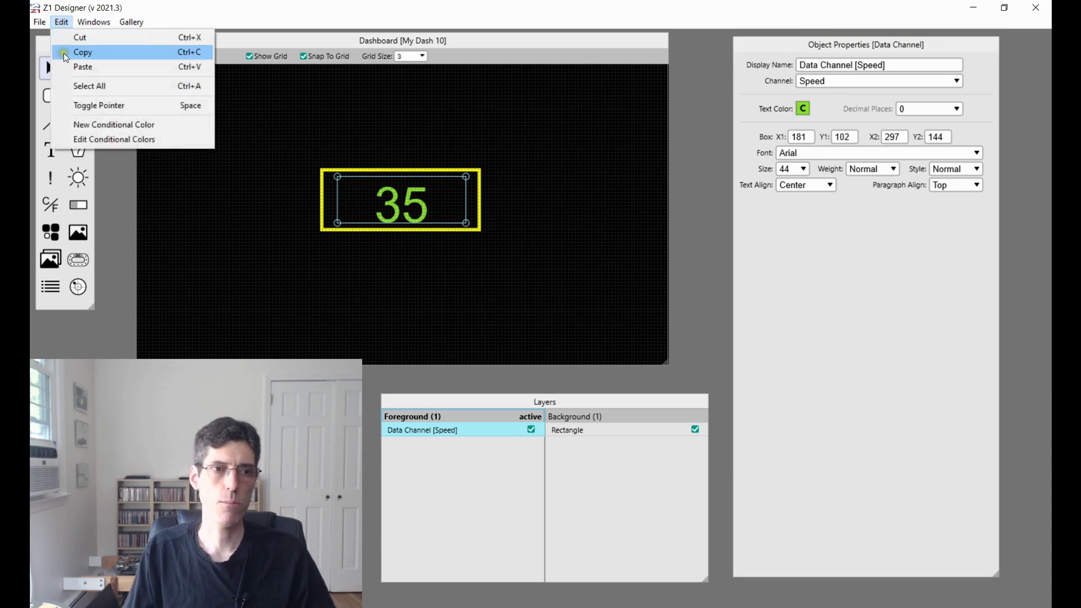
left_click(113, 125)
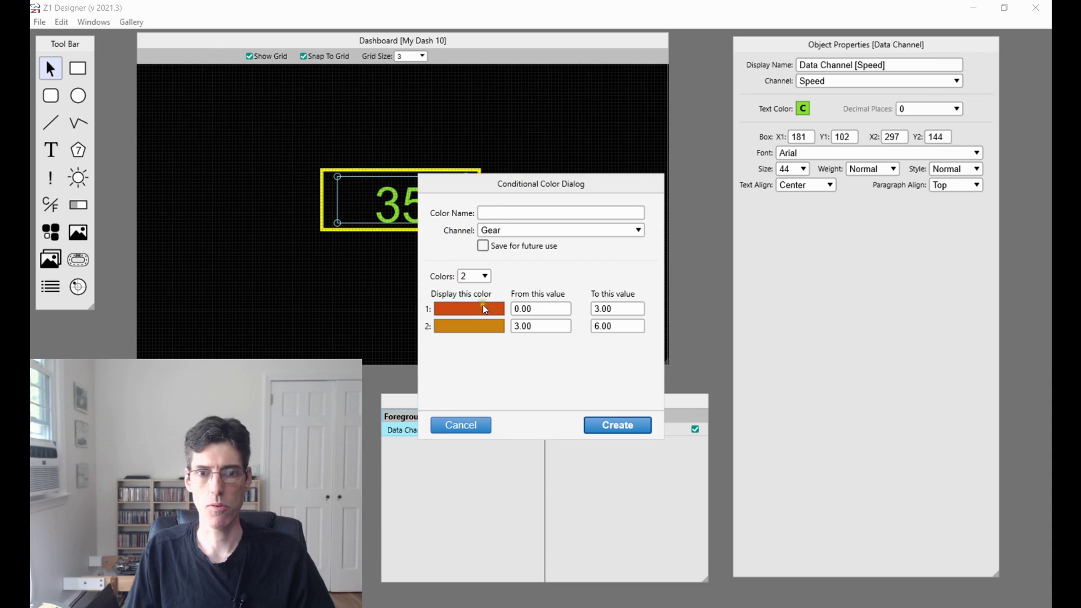
left_click(459, 424)
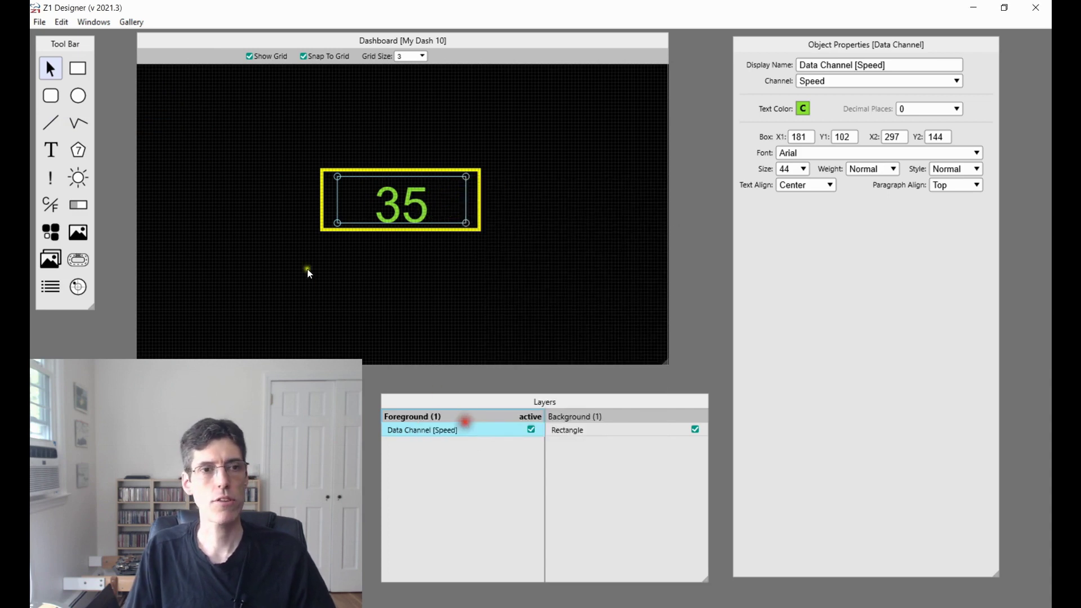
Review the Speed Color settings from the list of existing conditional colors and close them without changes.
left_click(69, 26)
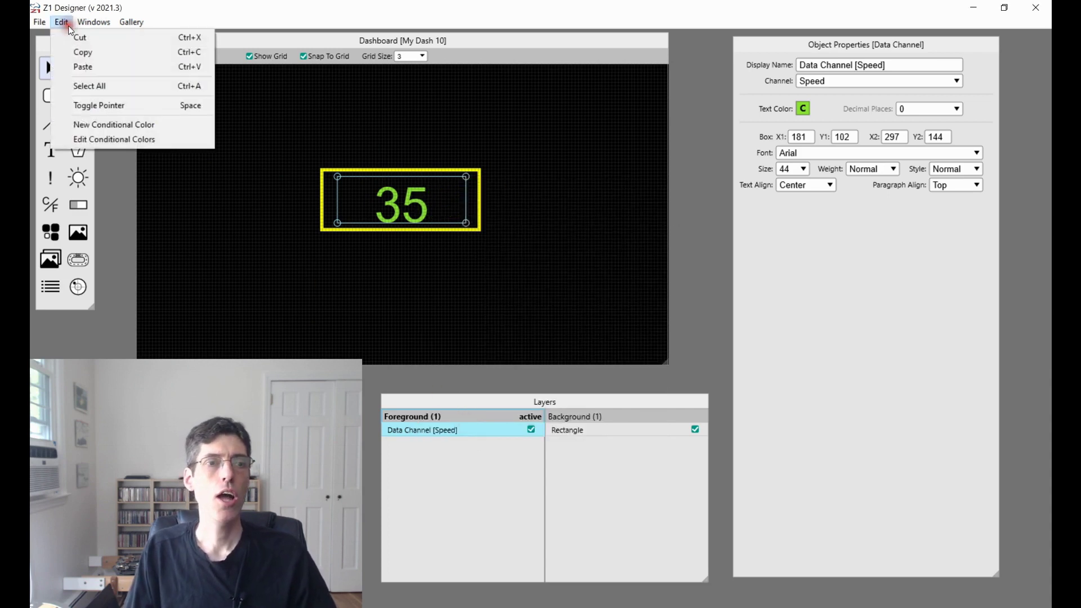
left_click(109, 140)
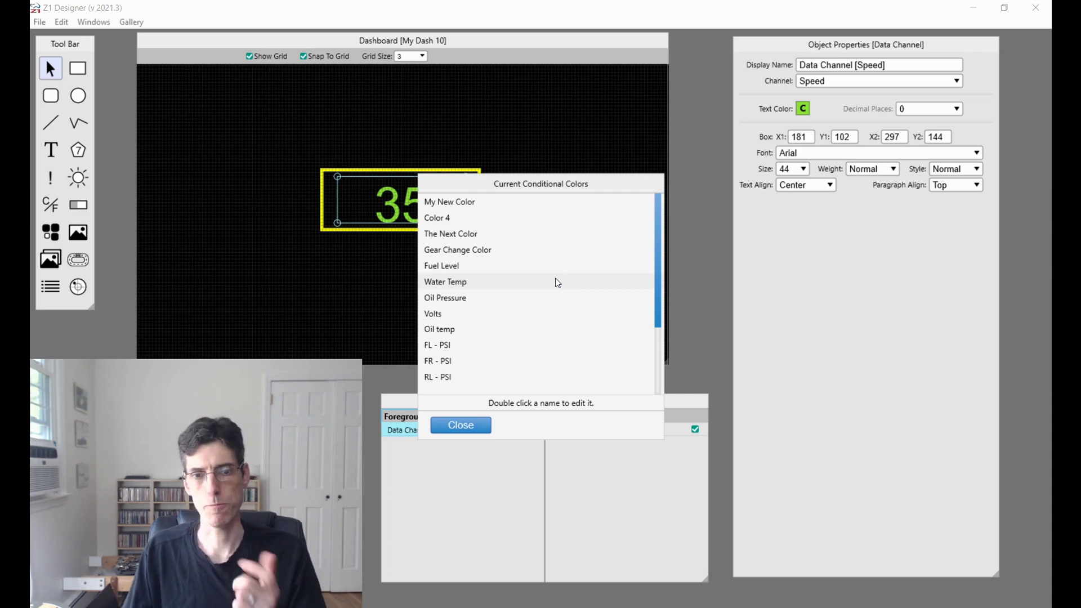
scroll(557, 282, "down", 3)
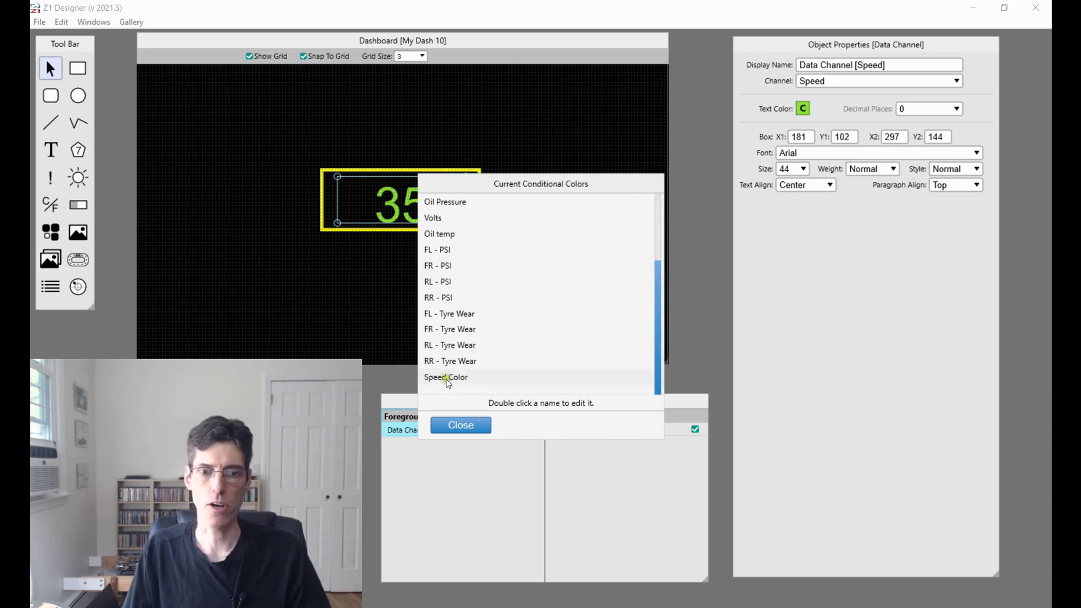
double_click(446, 378)
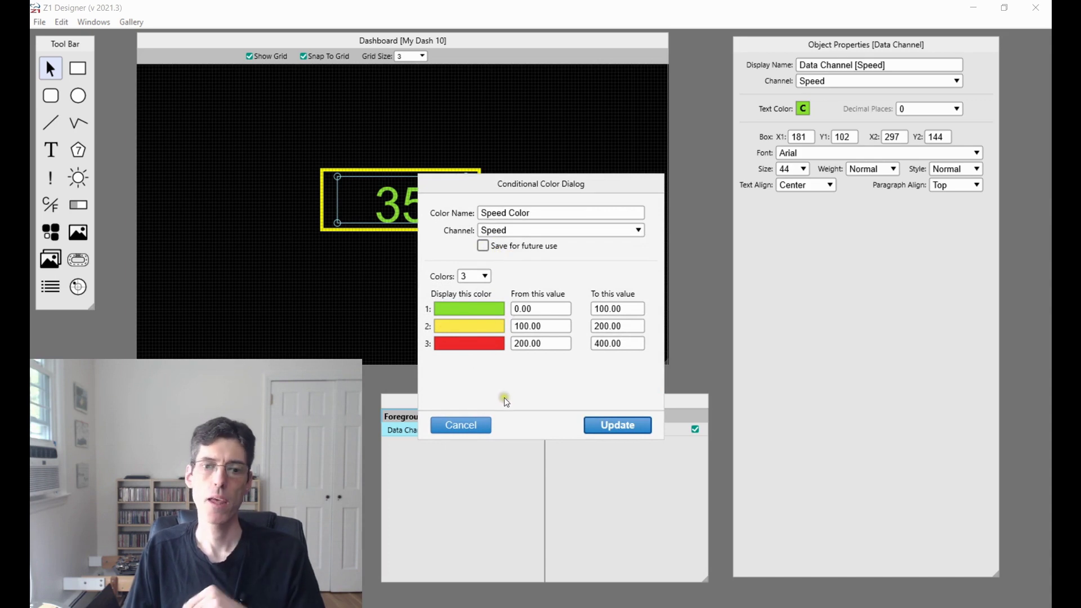
left_click(459, 426)
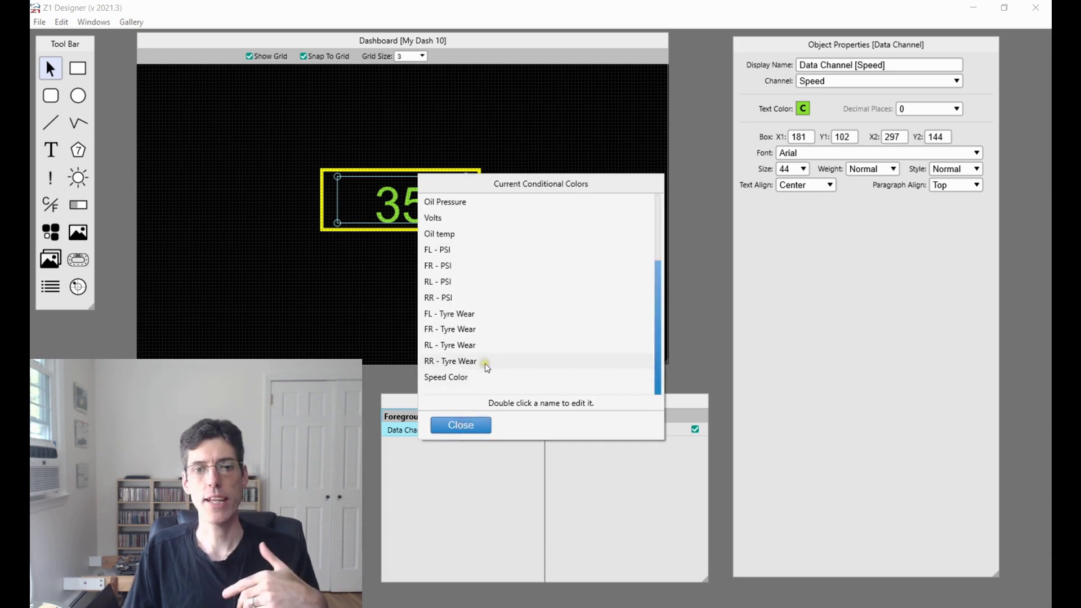
left_click(462, 427)
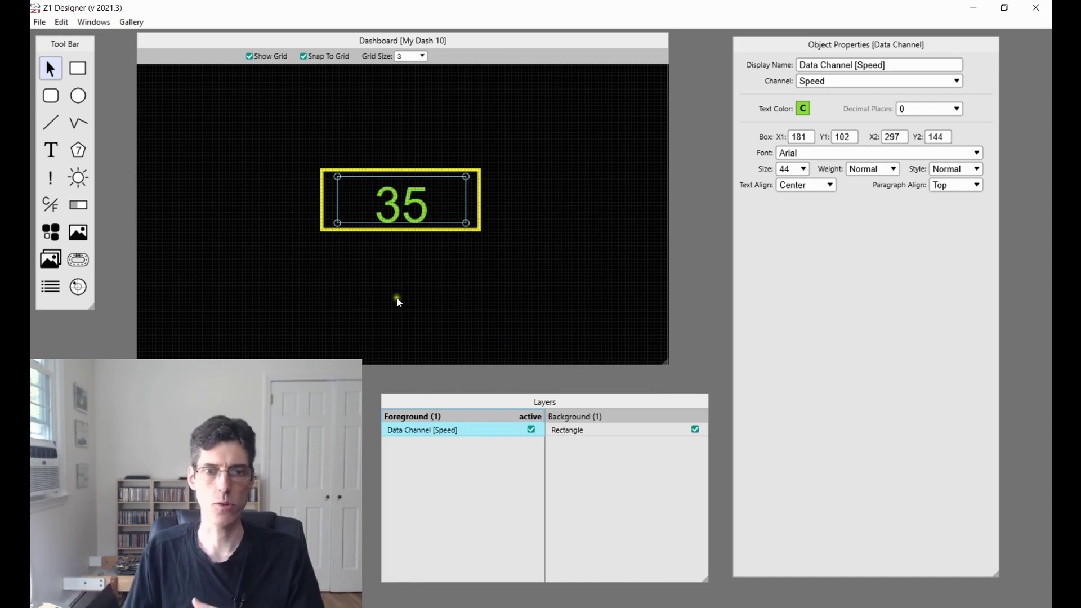
left_click(59, 22)
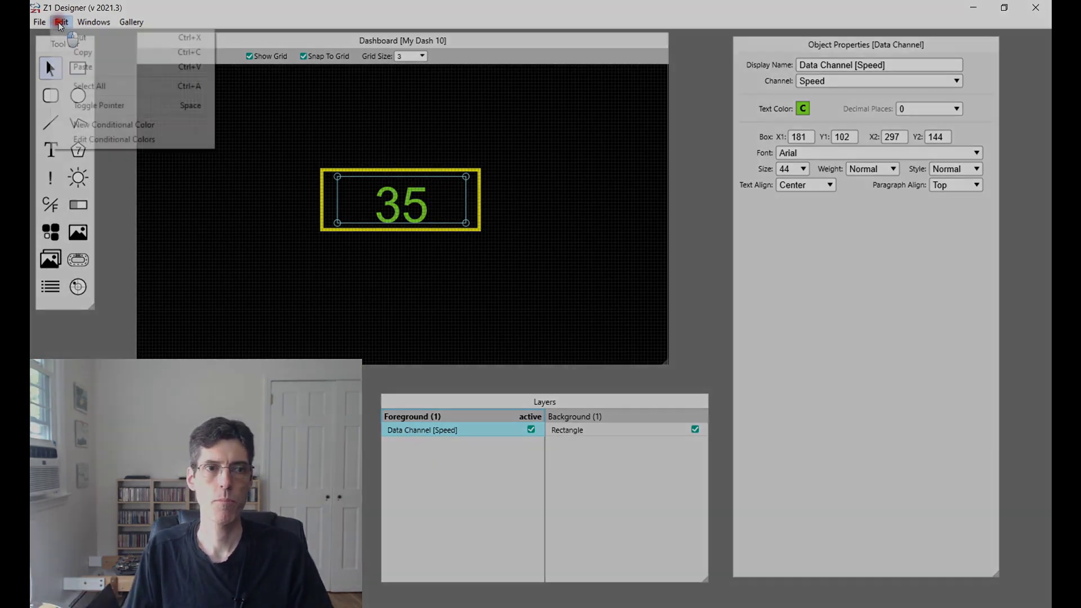